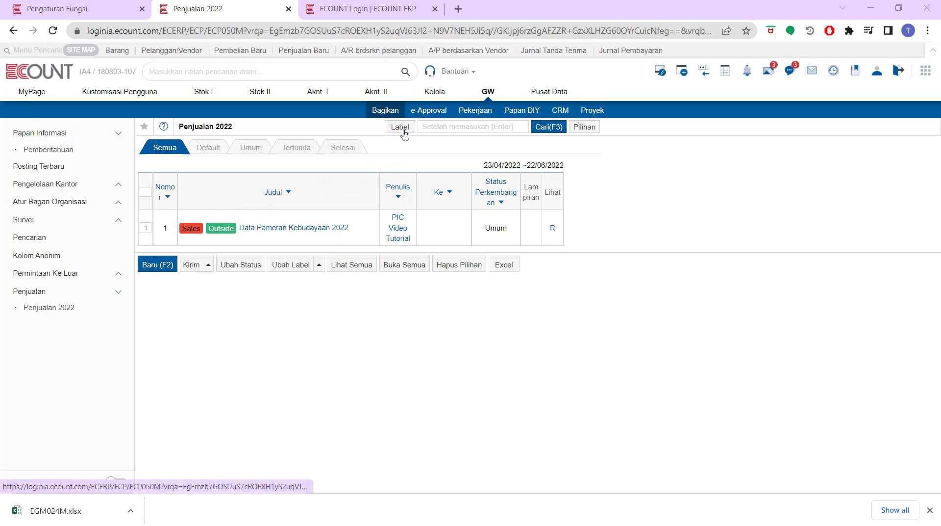
Browse the Pekerjaan, CRM and shared board menus, then switch to the Pengaturan Fungsi tab.
left_click(484, 111)
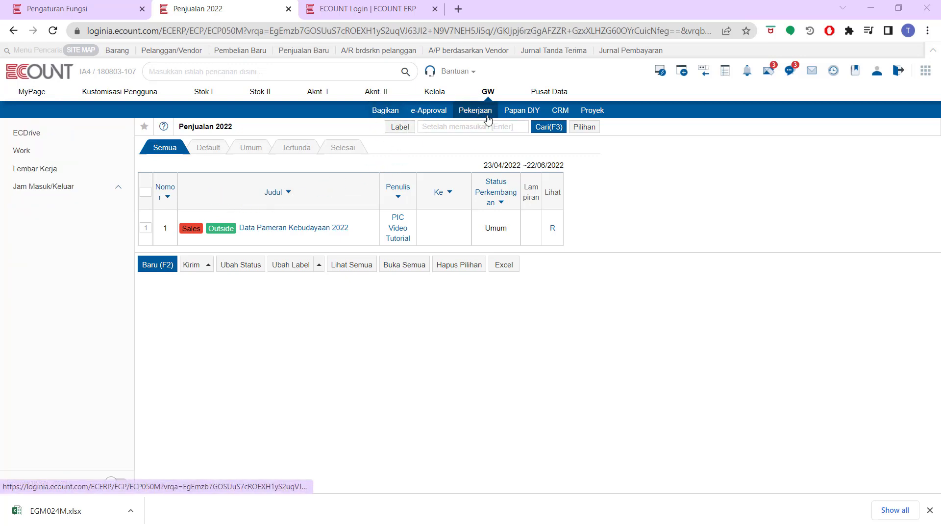
left_click(571, 111)
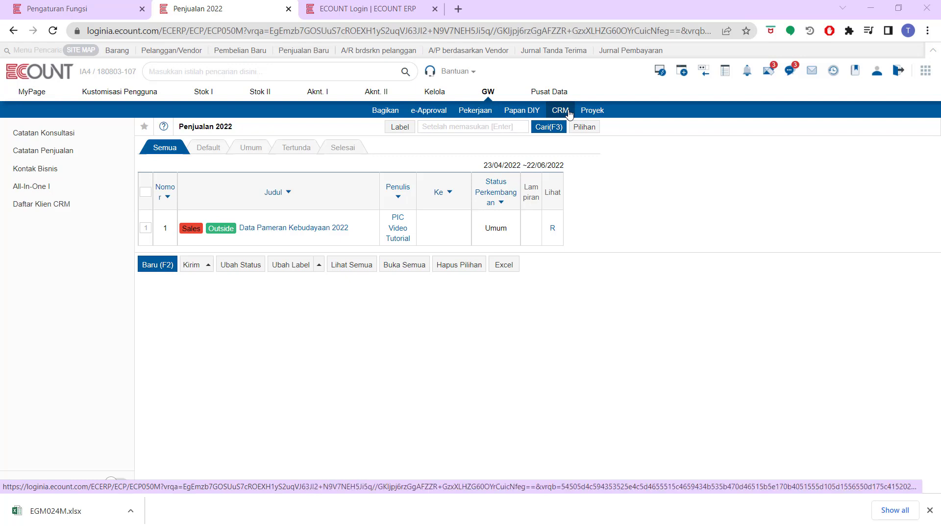
left_click(488, 93)
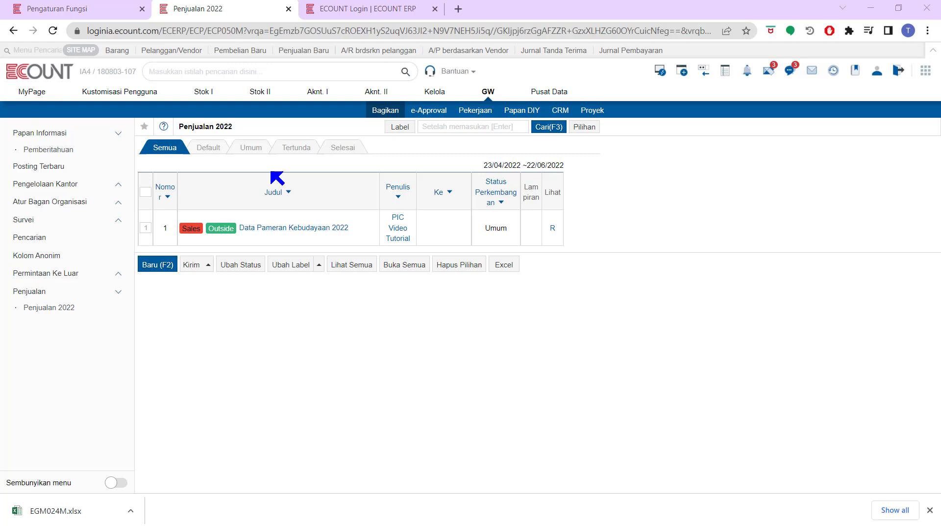
left_click(478, 109)
left_click(117, 8)
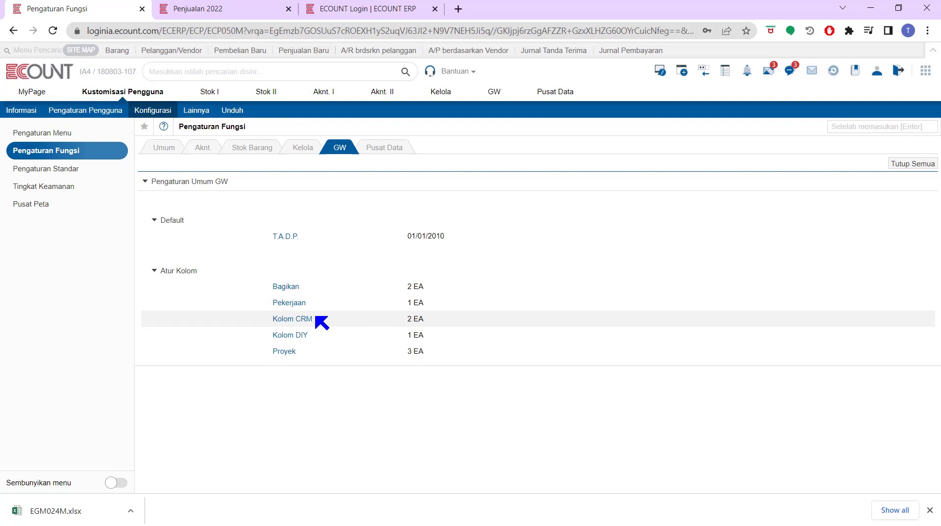
Start a shared board named TEST without copying another board, and list its Grup Menu options.
left_click(285, 287)
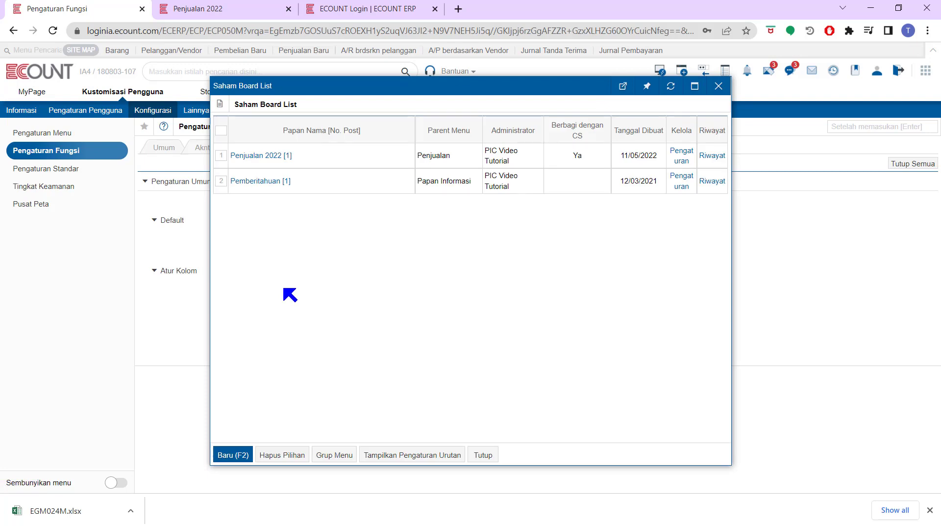
left_click(238, 455)
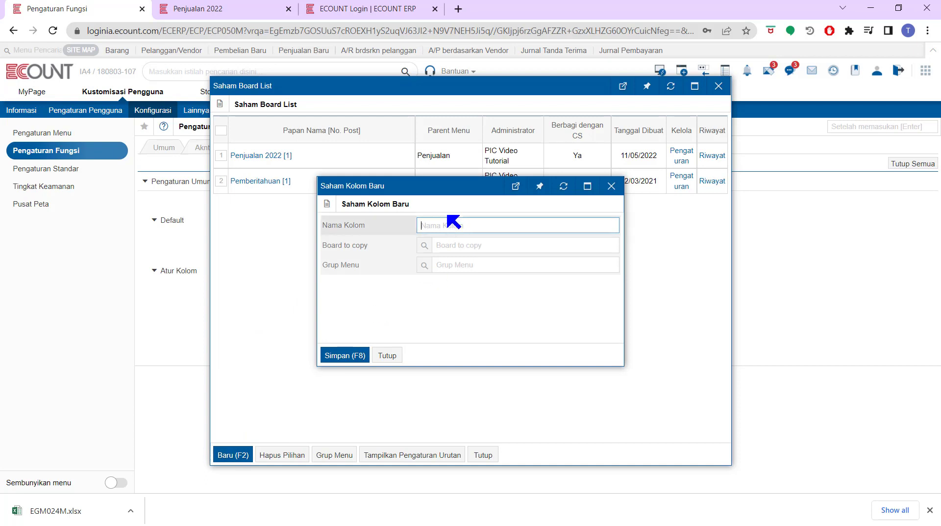
type("TEST")
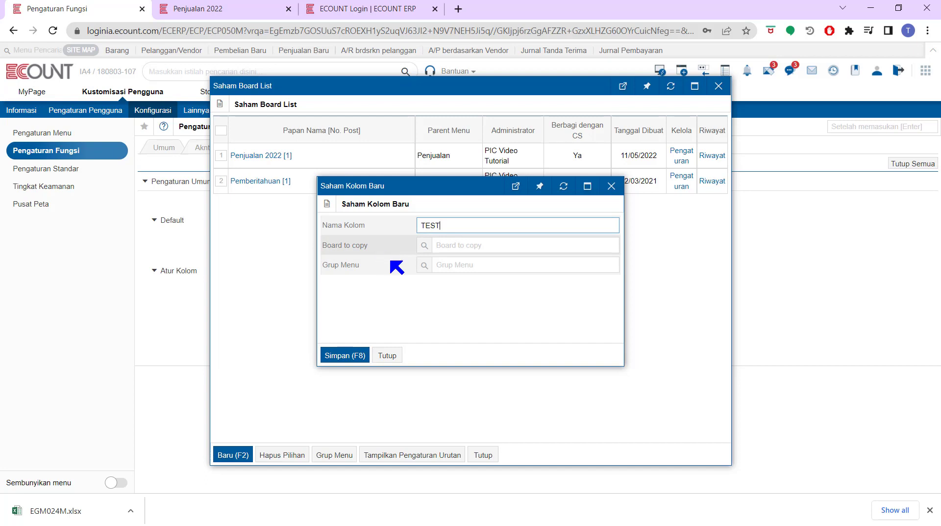
left_click(425, 245)
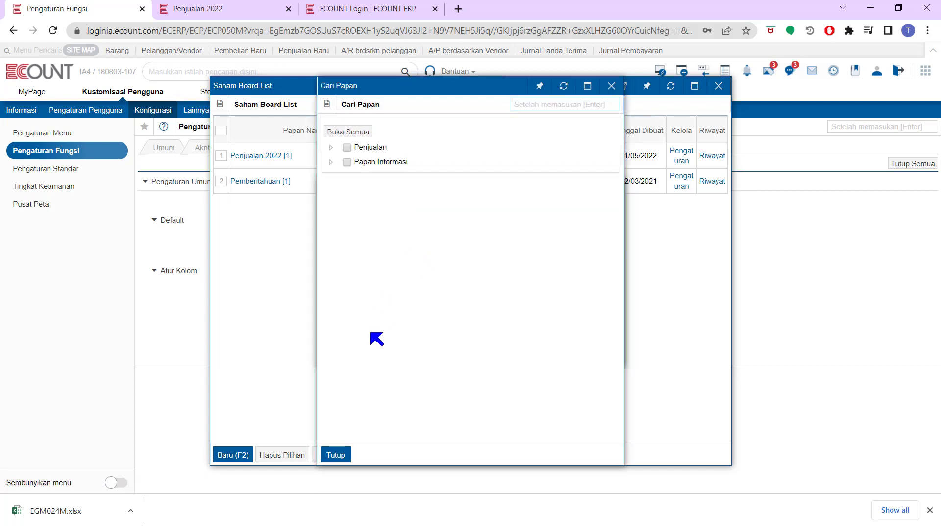
left_click(335, 454)
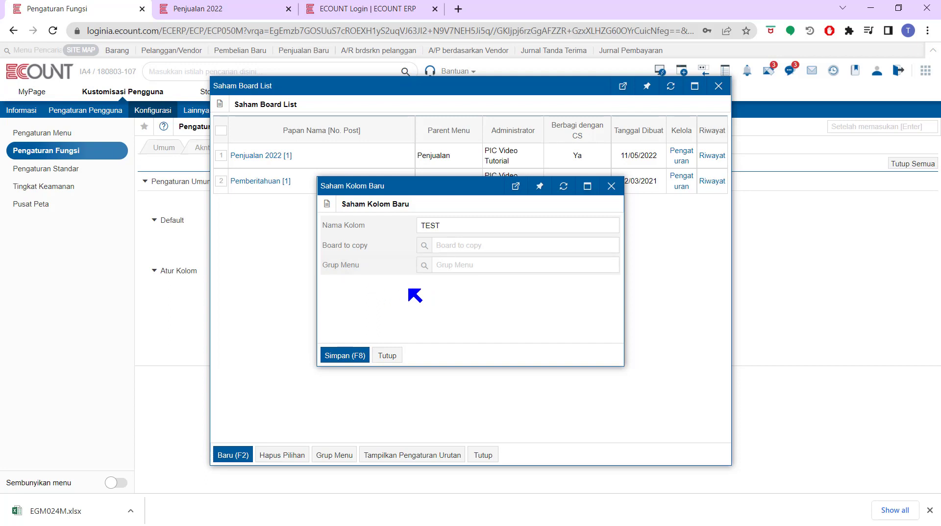
left_click(423, 267)
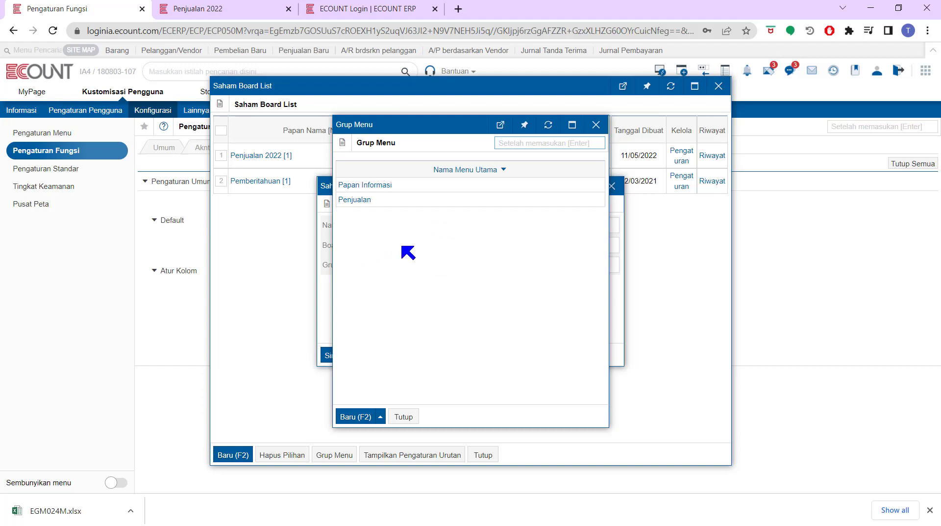
Add a TEST INDUK menu group, close the group list, and save the TEST board.
left_click(353, 416)
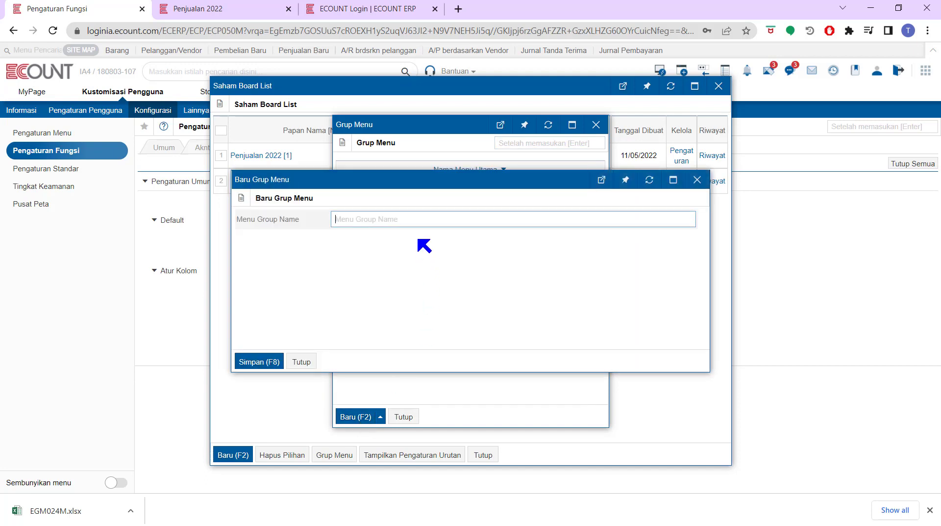
type("TEST INDUK")
left_click(259, 364)
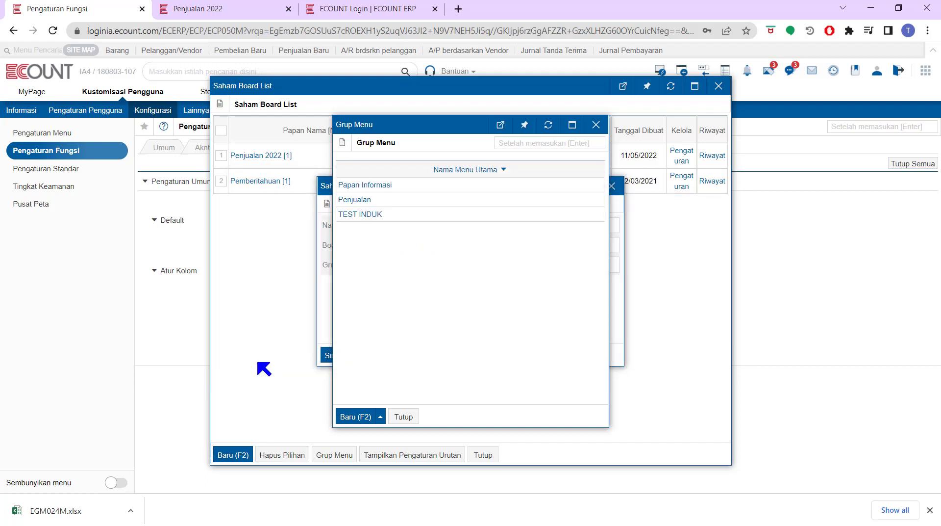
left_click(402, 416)
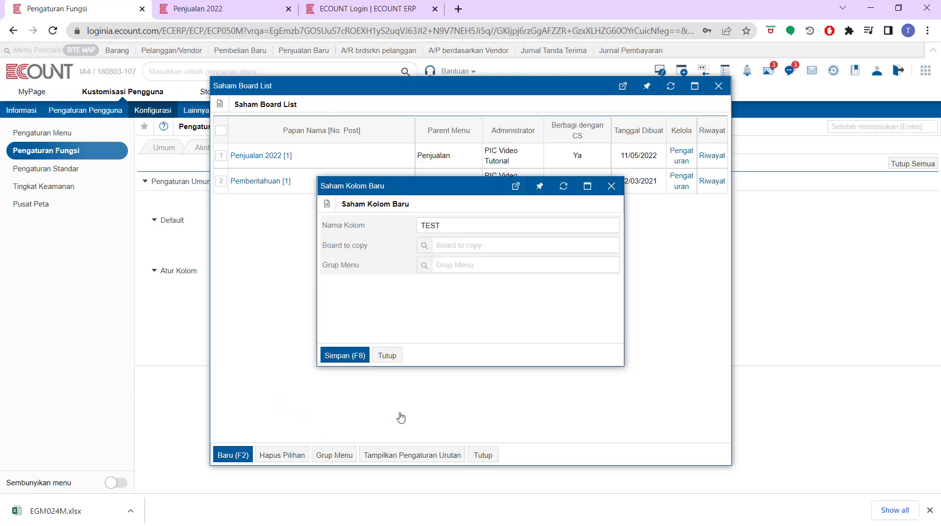
left_click(343, 355)
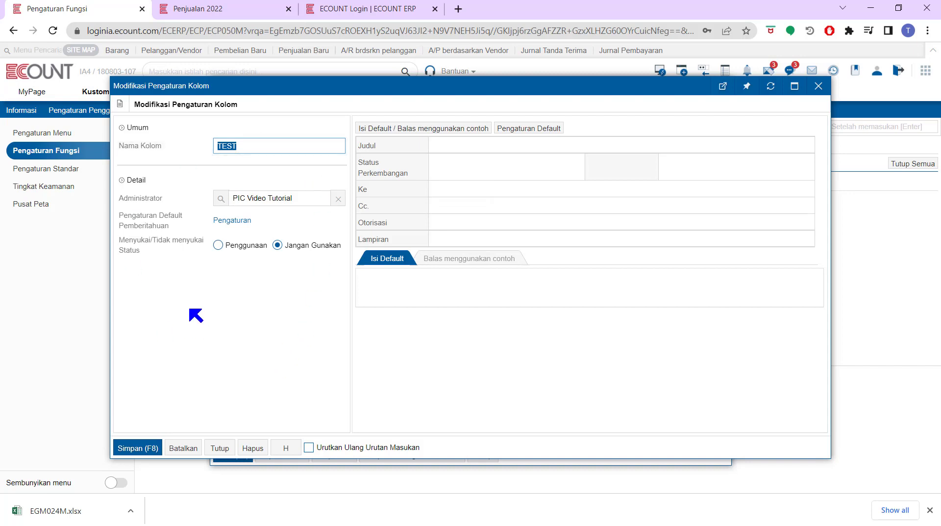
Adjust the TEST board's column settings form and open Pengaturan Default Pemberitahuan.
left_click_drag(166, 201, 128, 198)
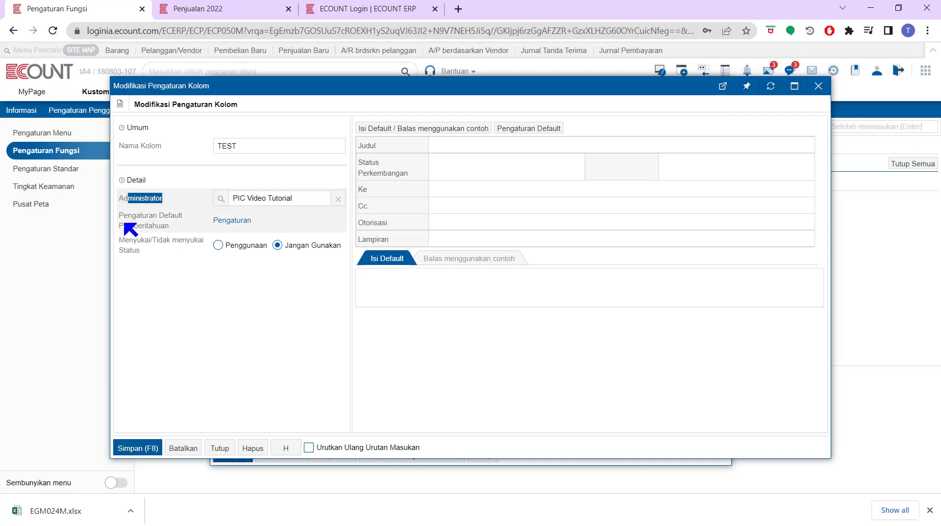
left_click(168, 225)
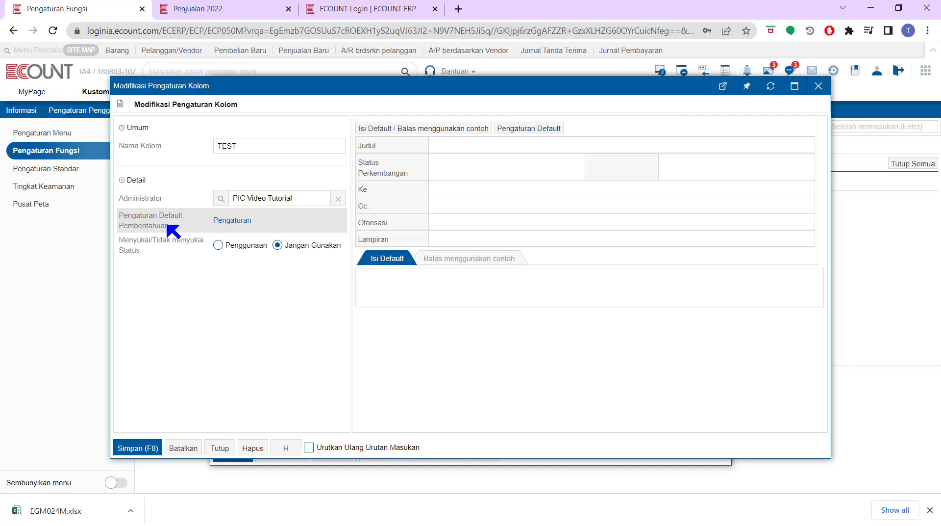
left_click(217, 222)
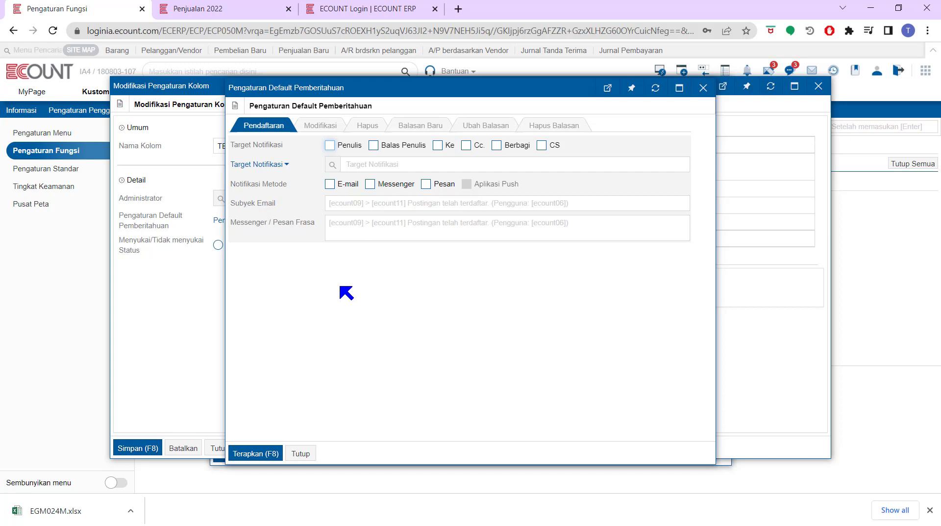
Close the Pengaturan Default Pemberitahuan dialog without changes.
left_click(300, 452)
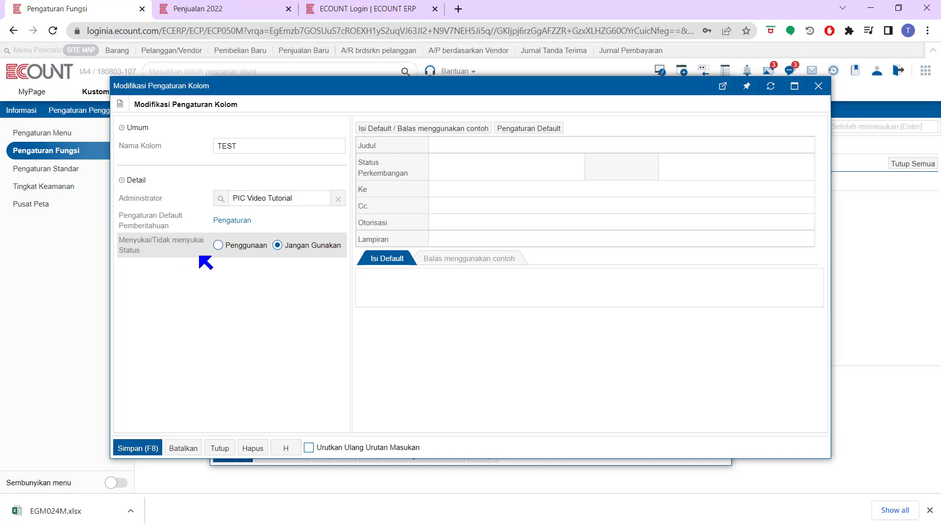
Set like/dislike status to Penggunaan and tick PIC, Barang and Proyek as fields to add.
left_click(218, 245)
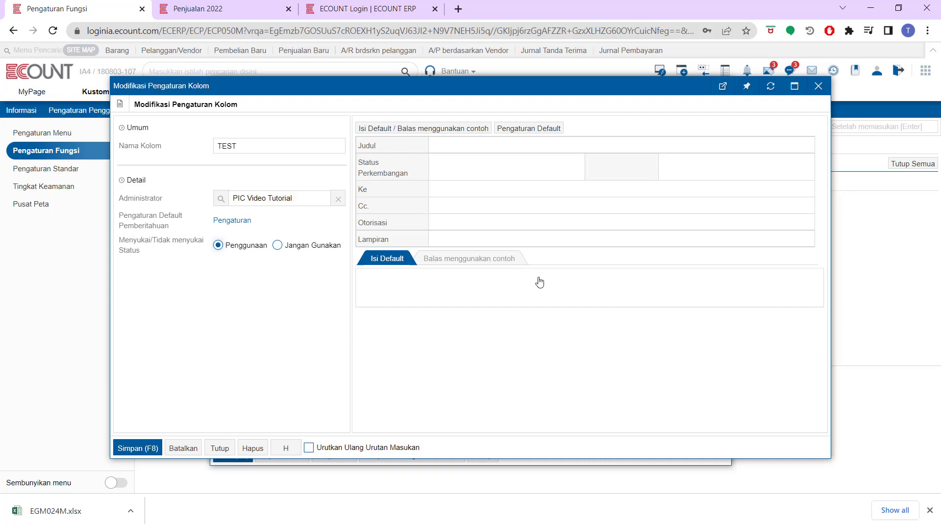
mouse_move(409, 206)
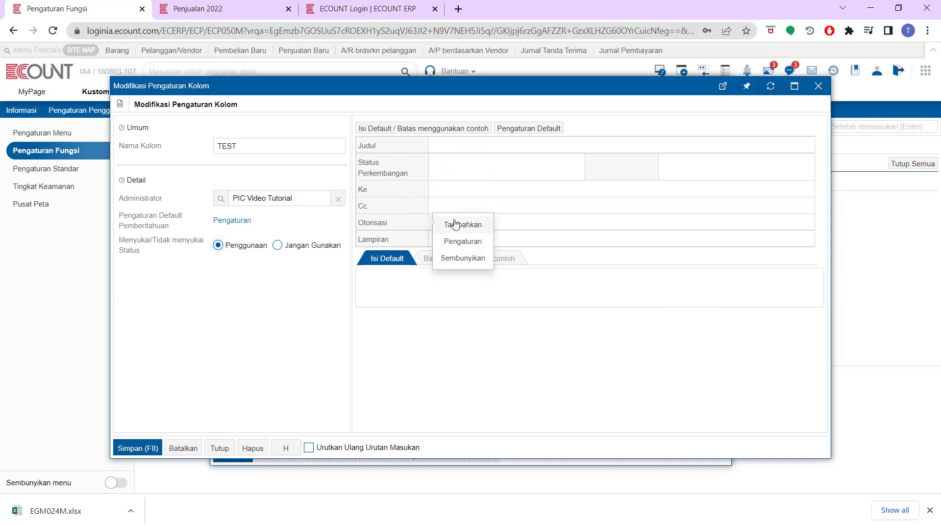
left_click(458, 224)
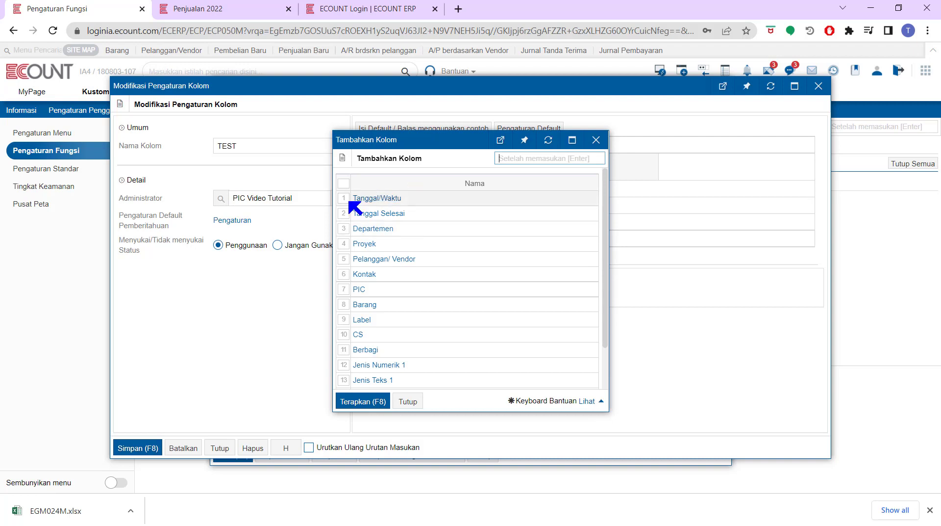
left_click(344, 289)
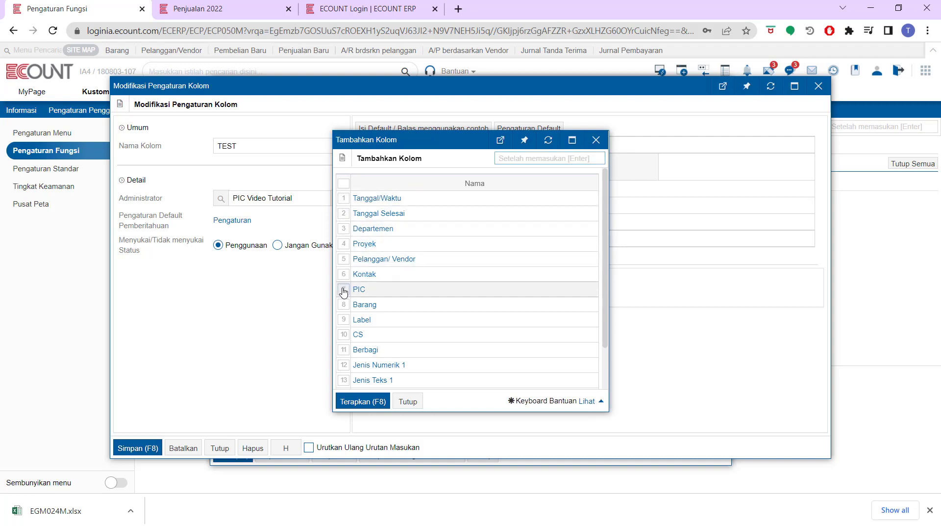
left_click(342, 305)
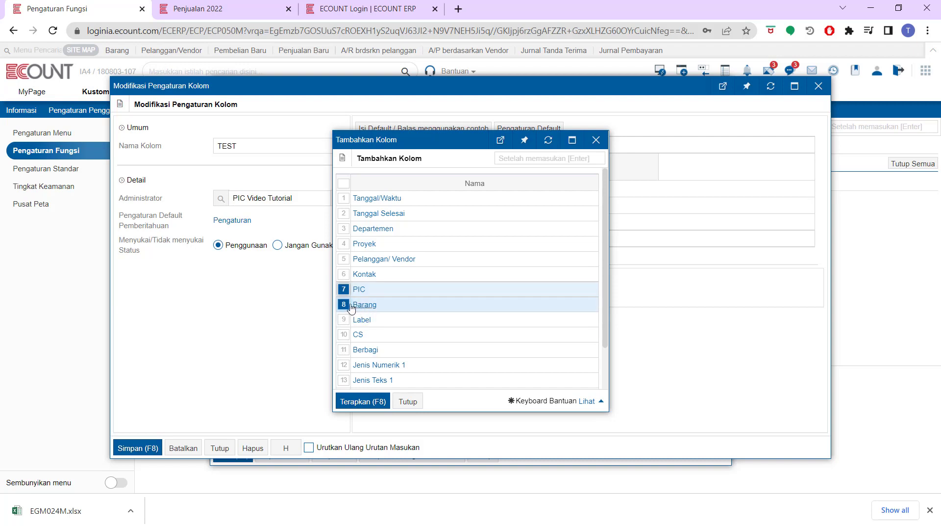
left_click(345, 244)
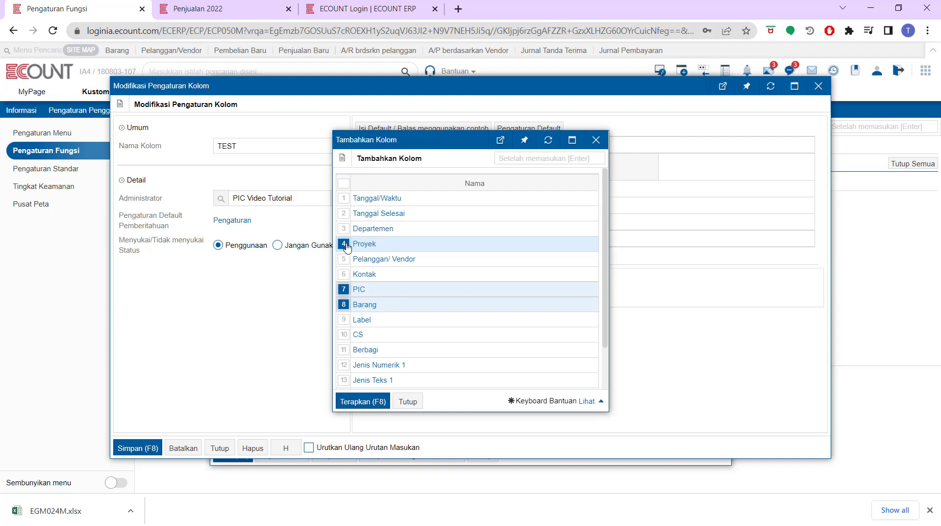
Swap those ticks for CS and Label and add the two fields.
left_click(344, 243)
left_click(344, 289)
left_click(343, 304)
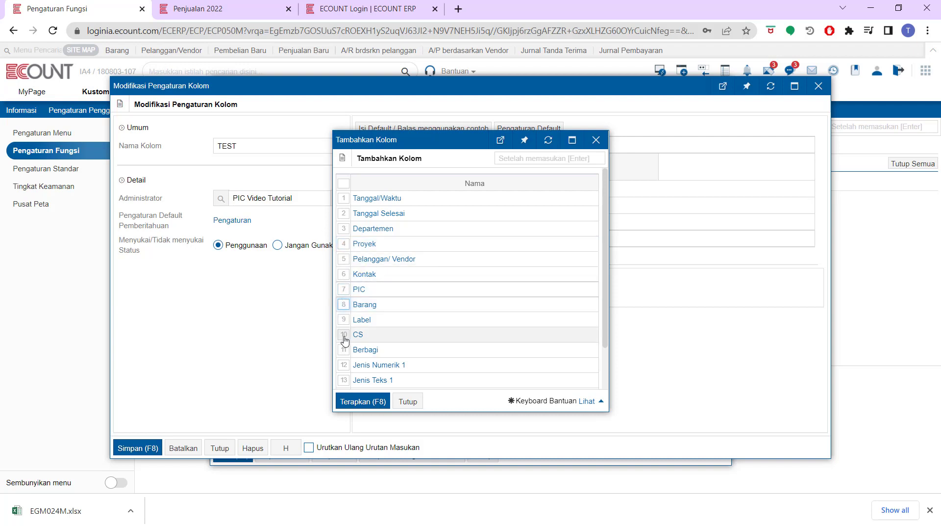
left_click(344, 336)
left_click(343, 319)
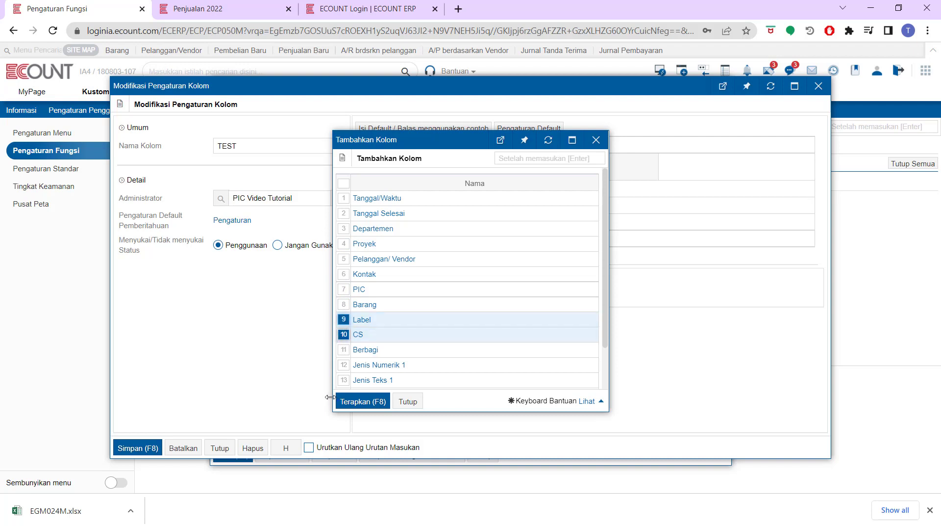
left_click(362, 401)
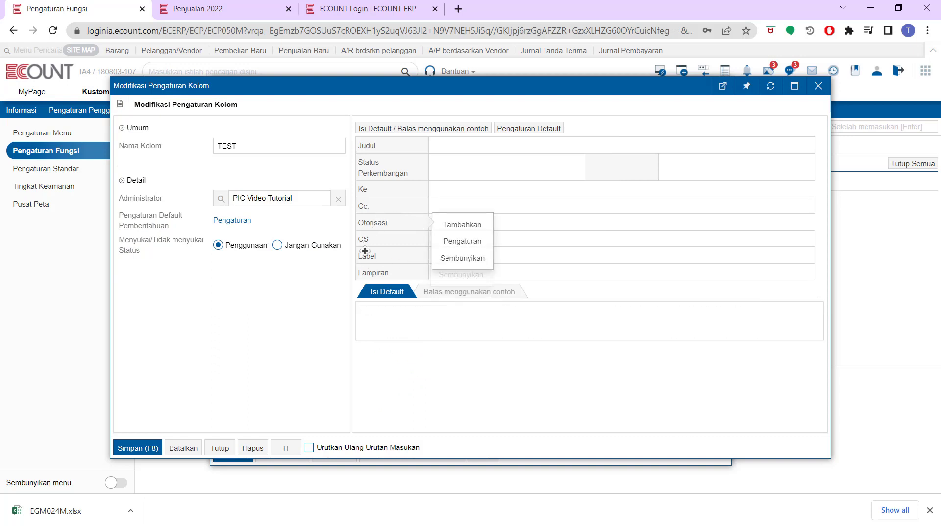
Review the Label field's settings unchanged, then switch to the Penjualan 2022 board.
mouse_move(405, 258)
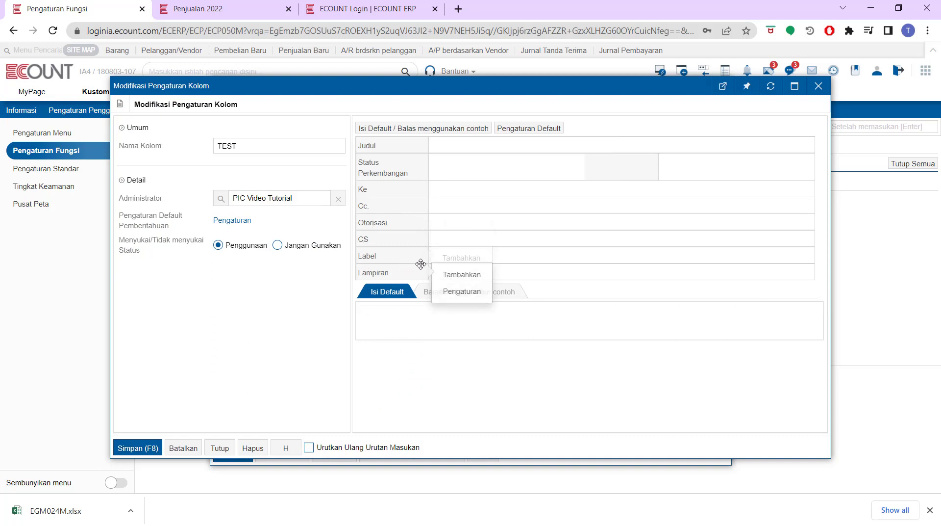
mouse_move(424, 235)
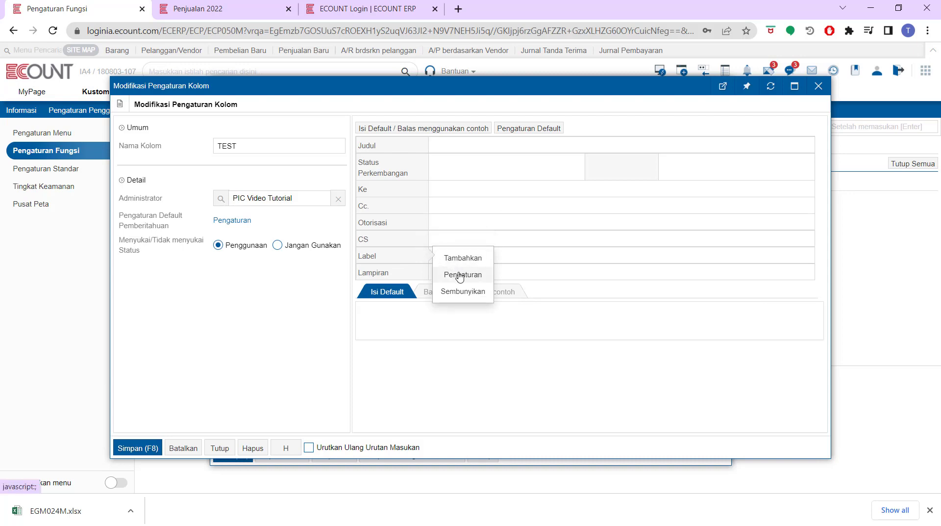
left_click(460, 276)
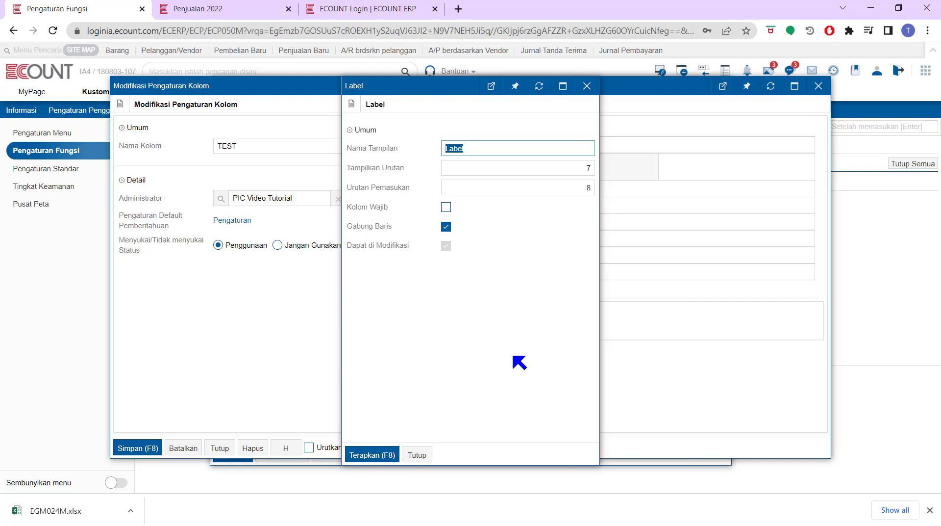
left_click(586, 88)
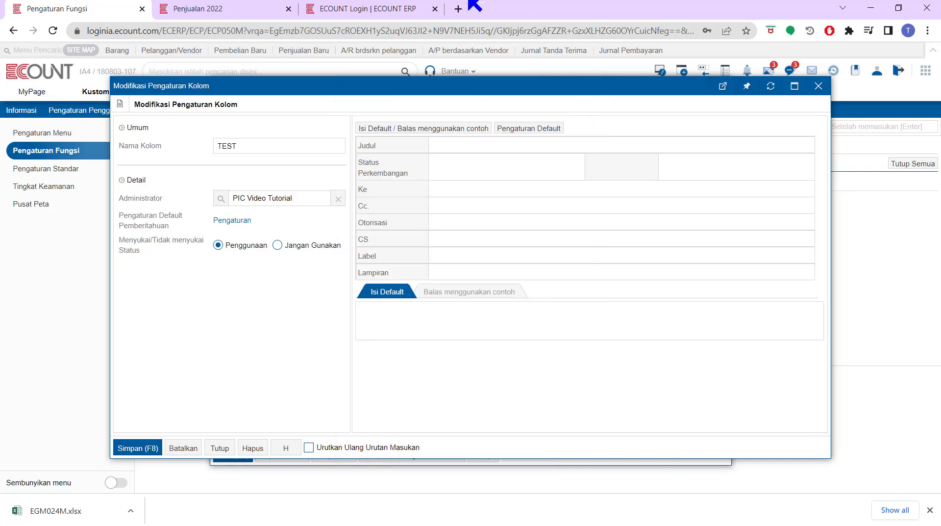
left_click(250, 9)
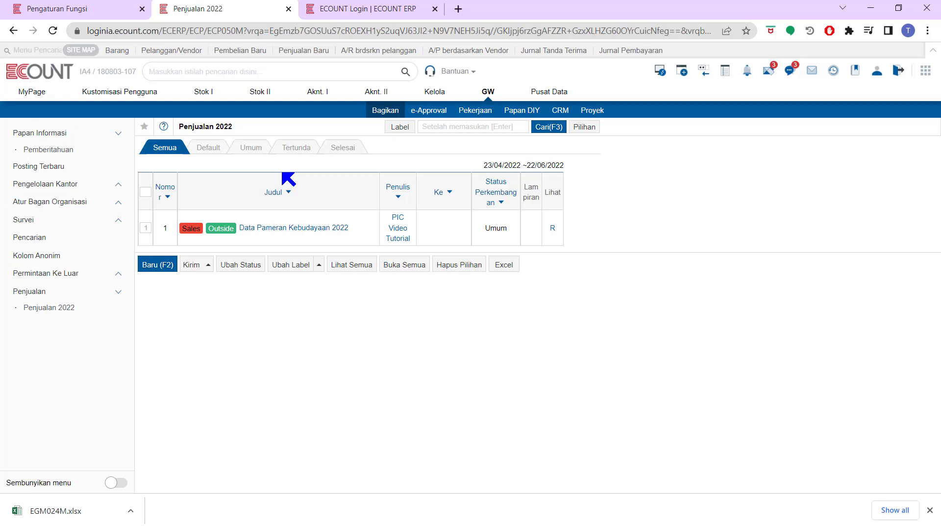
Open the Status Perkembangan value list and add status Mulai with order 1.
left_click(105, 9)
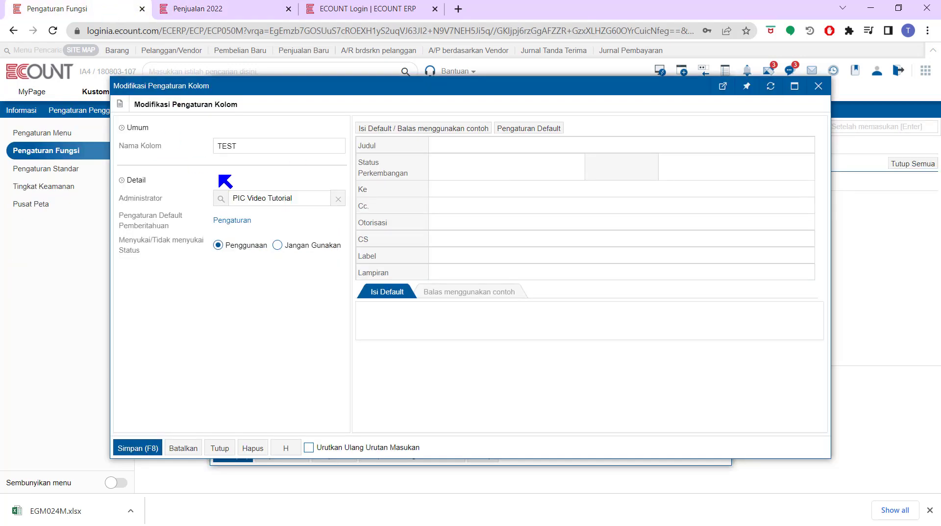
left_click(409, 160)
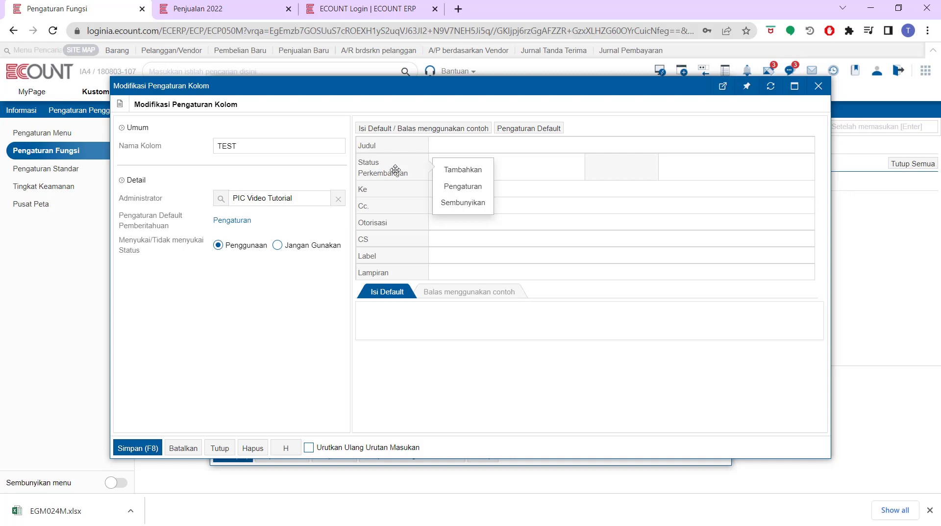
left_click(446, 189)
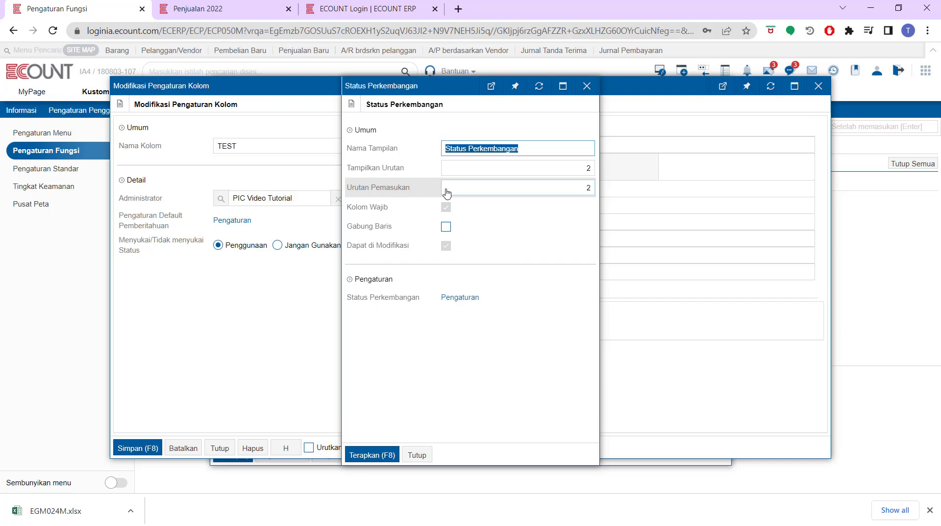
left_click(461, 297)
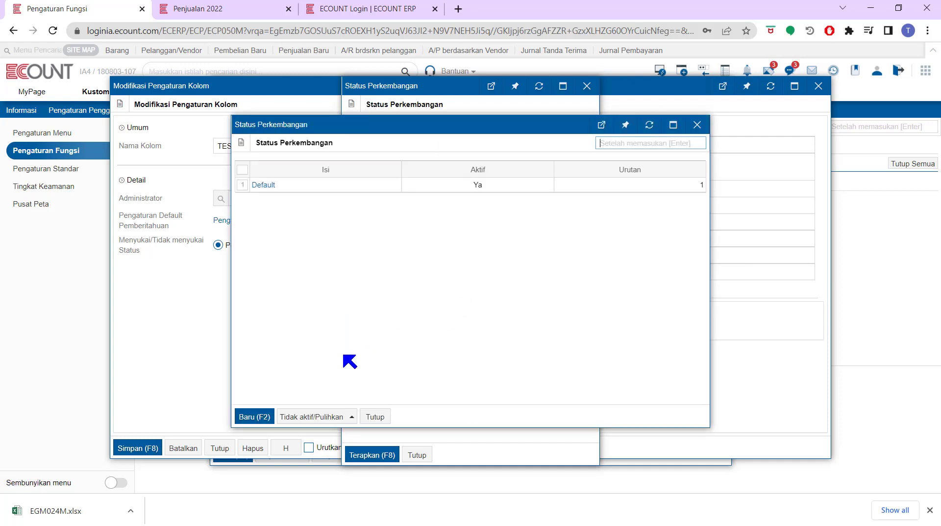
left_click(253, 417)
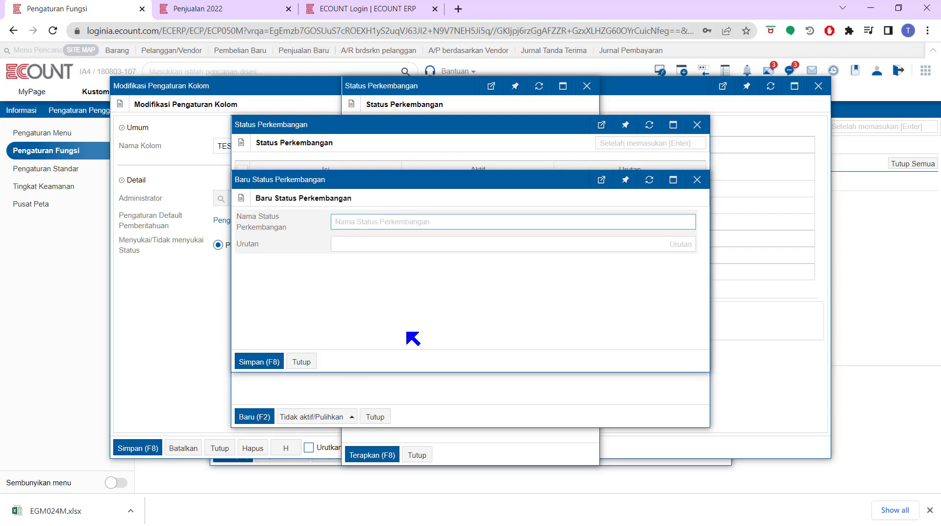
type("Mulai")
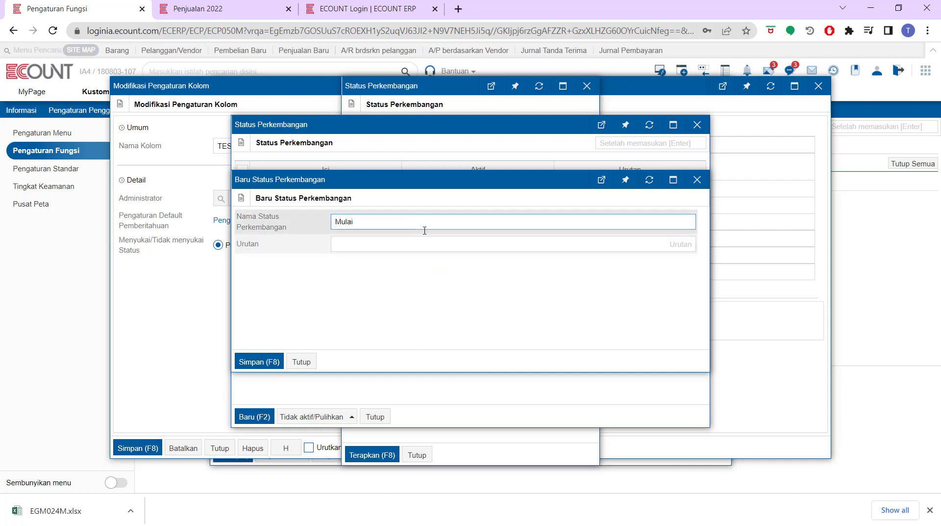
left_click(426, 241)
type("1")
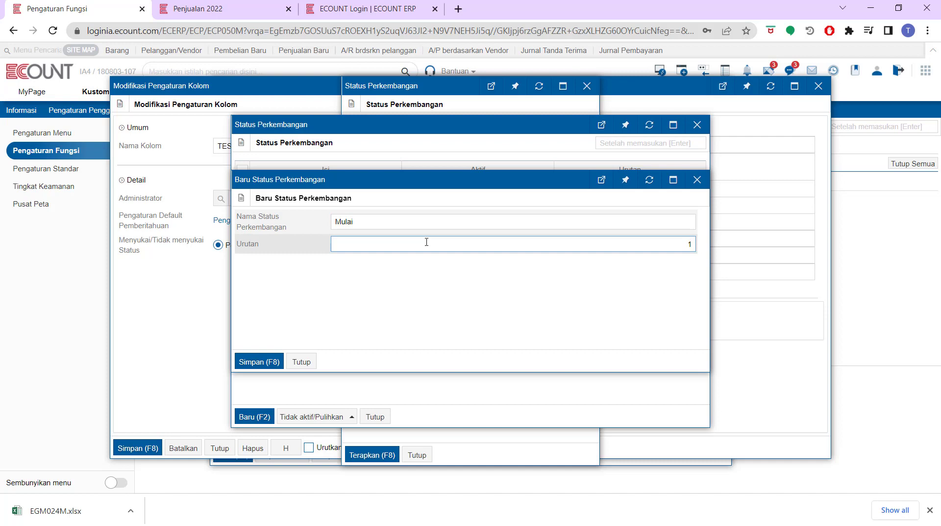
left_click(258, 361)
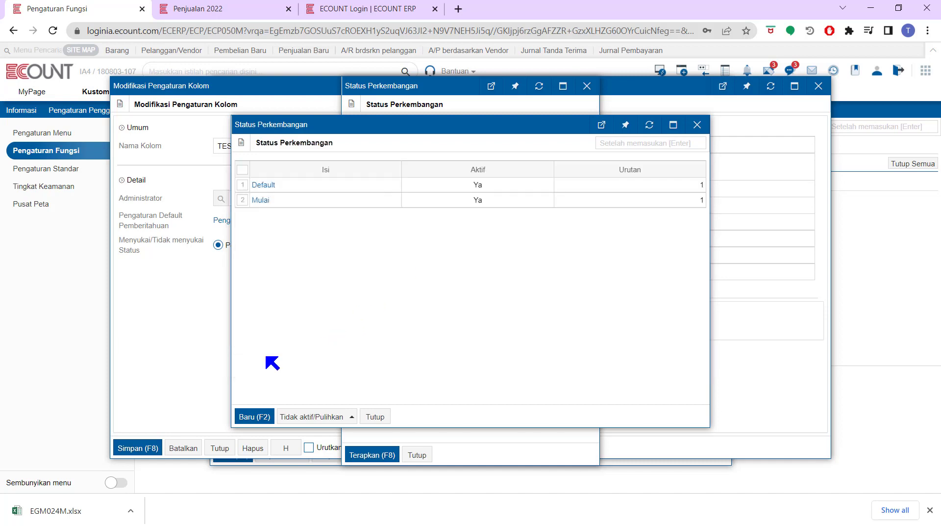
Add statuses Dalam Proses and Selesai, ordered 2 and 3.
left_click(263, 417)
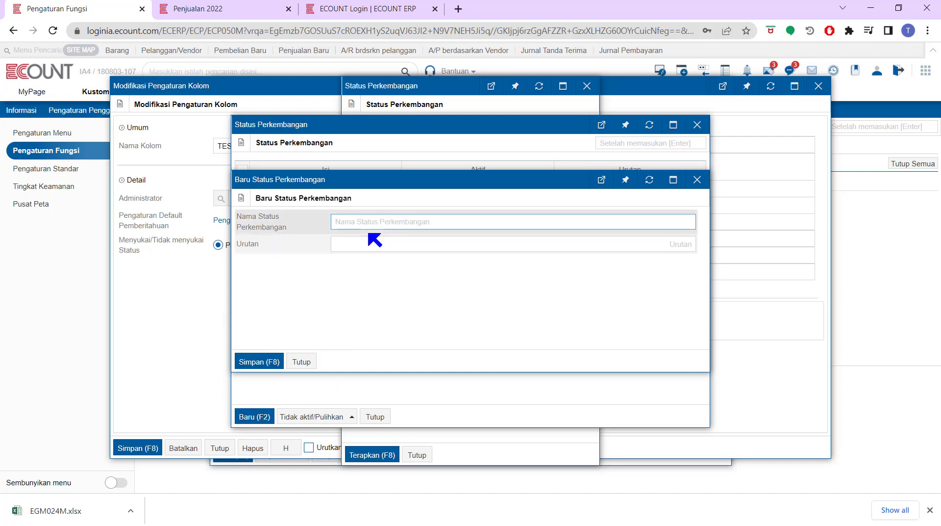
type("Dalam ")
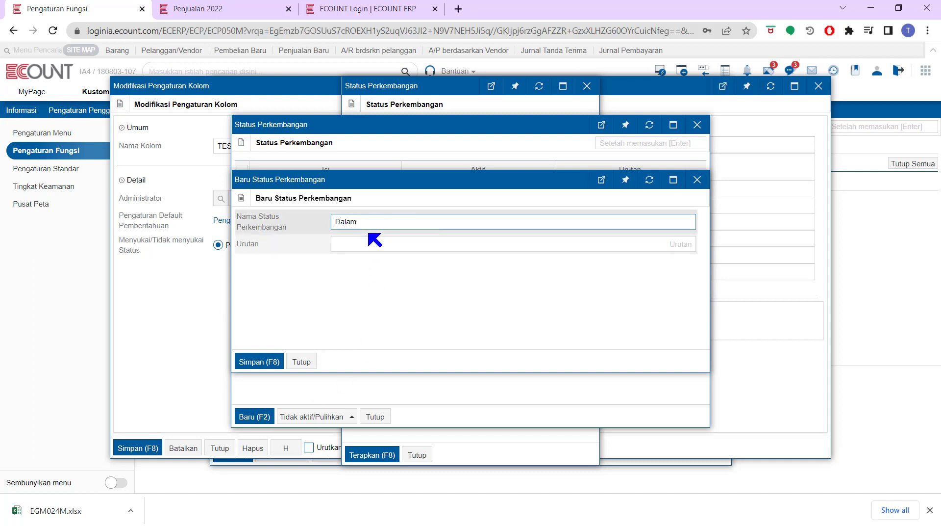
type("Proses")
left_click(370, 250)
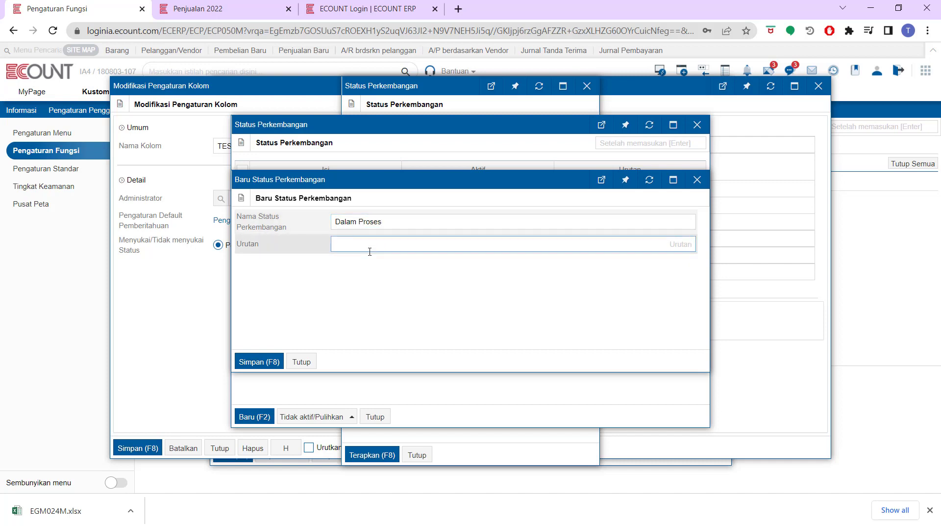
left_click(270, 360)
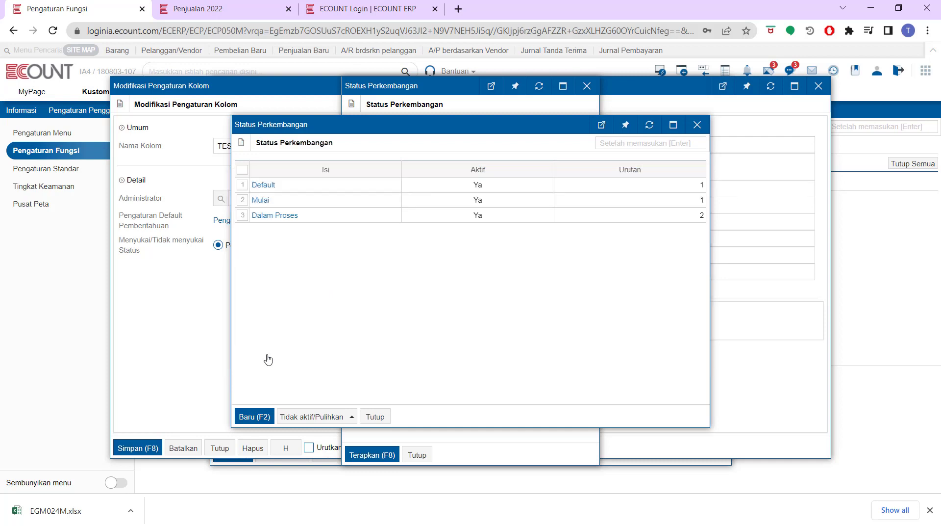
left_click(249, 417)
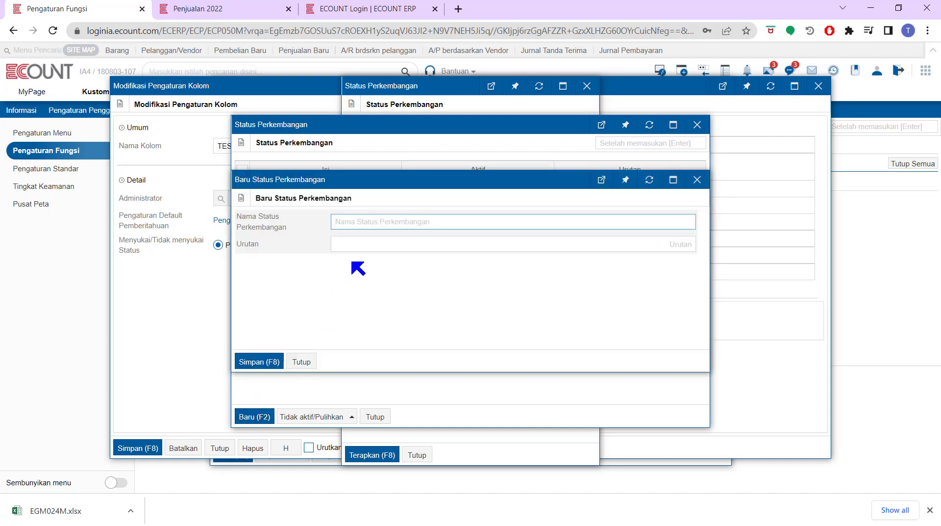
type("Selesai")
left_click(363, 246)
type("3")
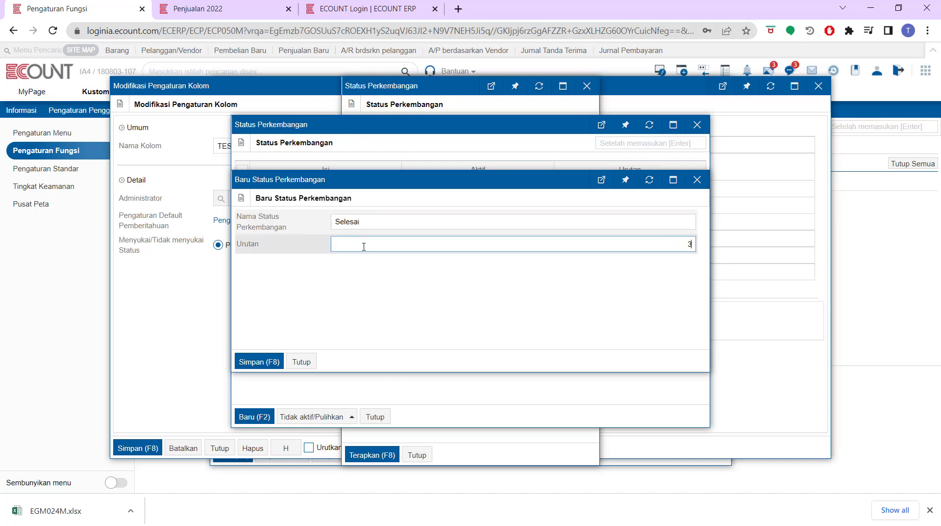
left_click(259, 363)
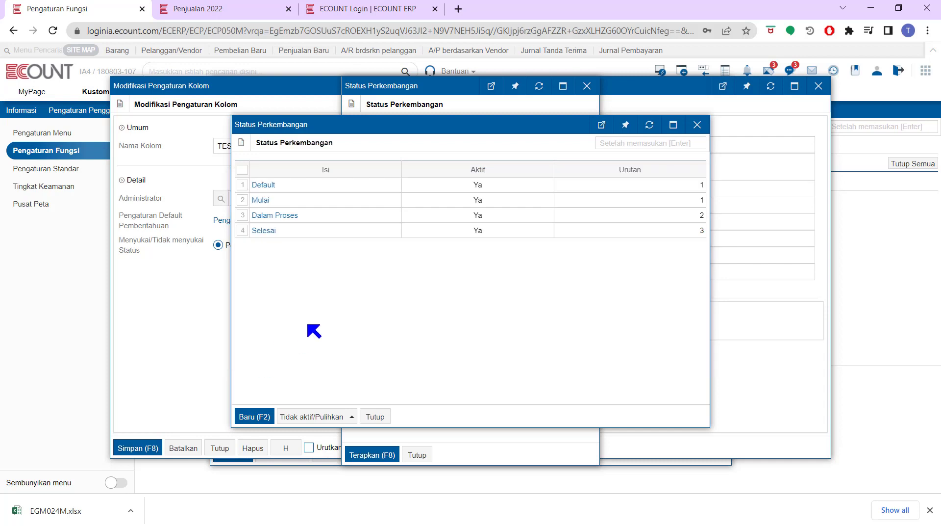
Deactivate the Default status and apply the Status Perkembangan field settings.
left_click(243, 184)
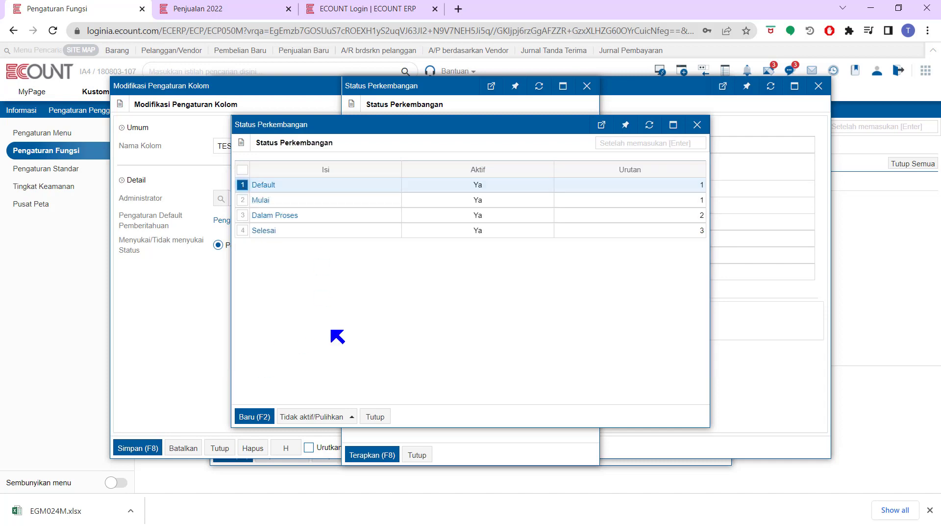
left_click(331, 421)
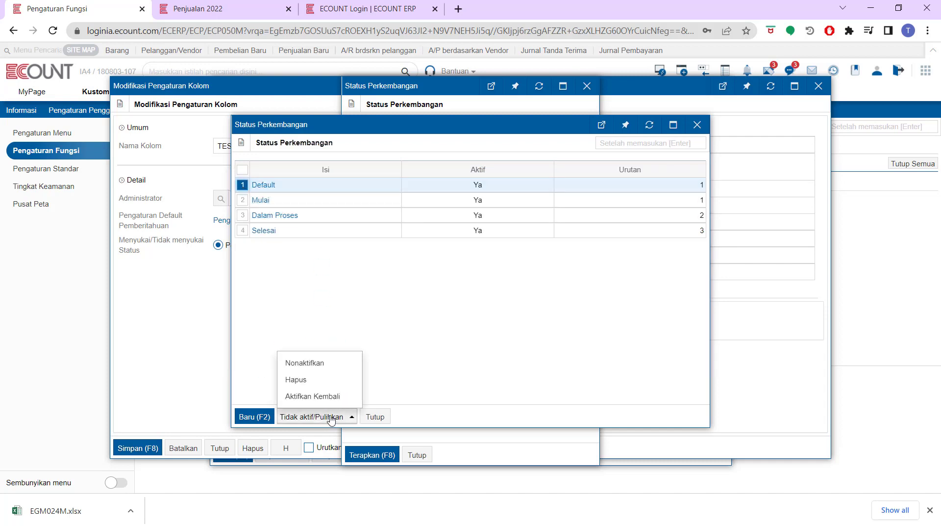
left_click(332, 363)
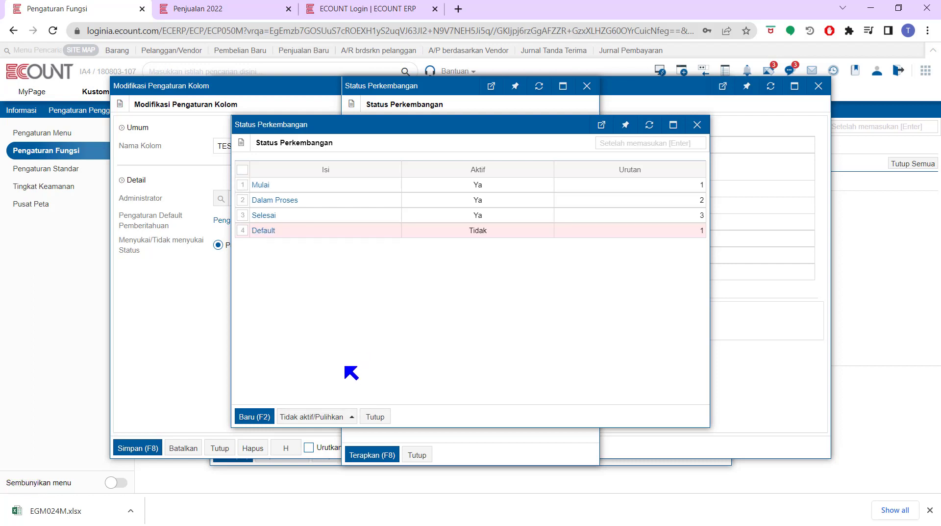
left_click(375, 418)
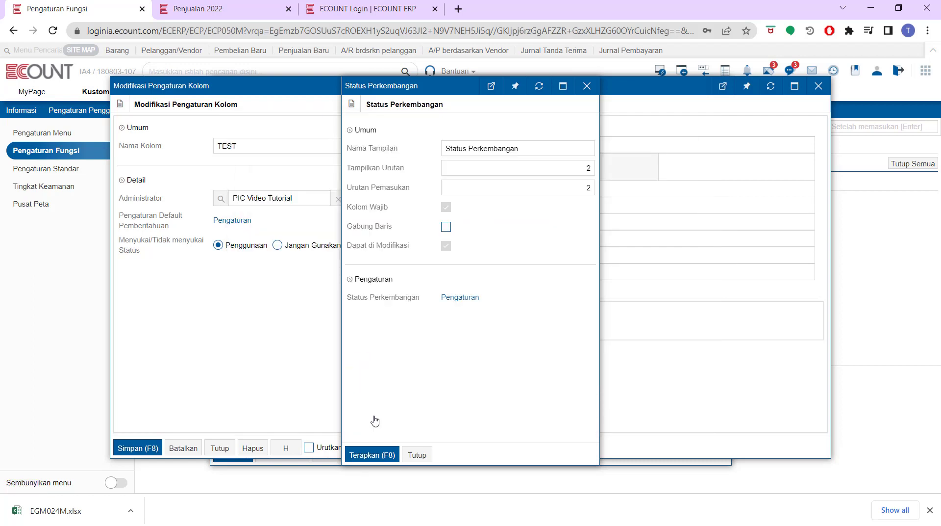
left_click(368, 455)
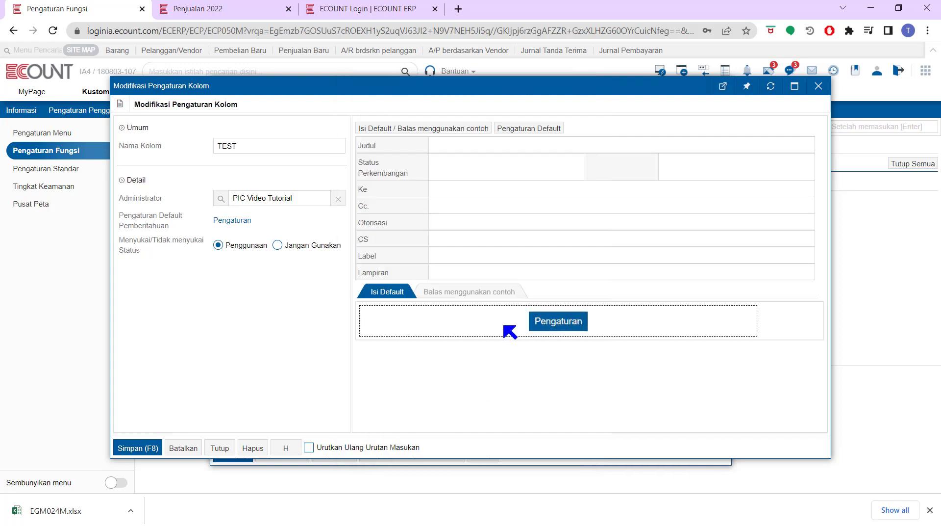
Set the TEST board's Ke field to Semua recipients and apply it.
mouse_move(380, 187)
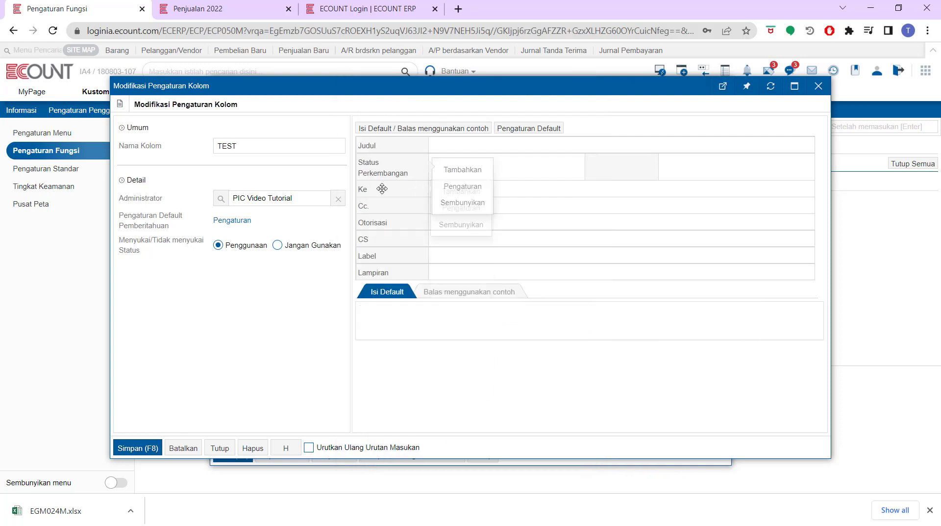
mouse_move(379, 204)
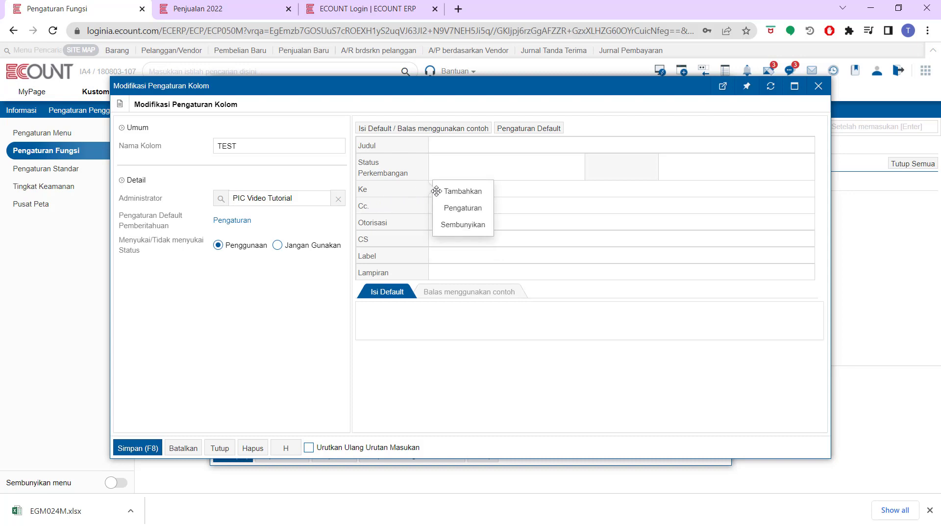
left_click(456, 207)
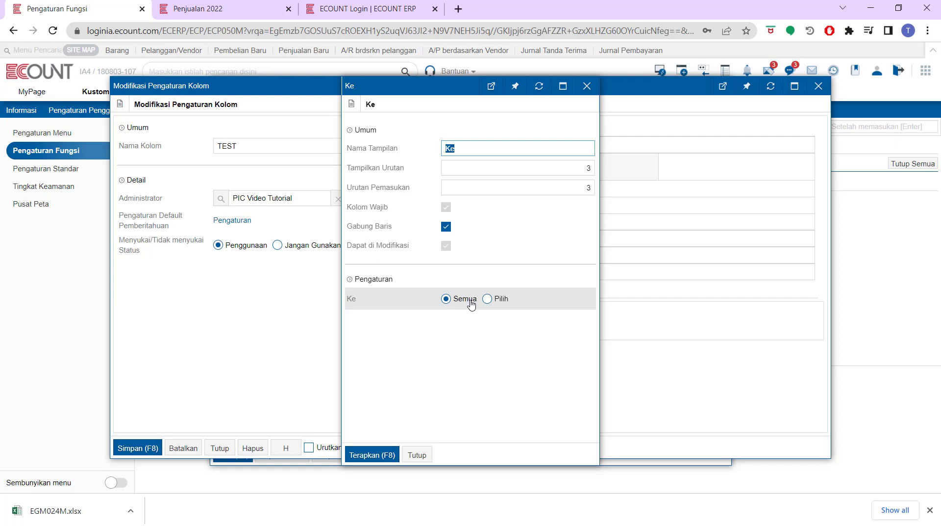
left_click(500, 302)
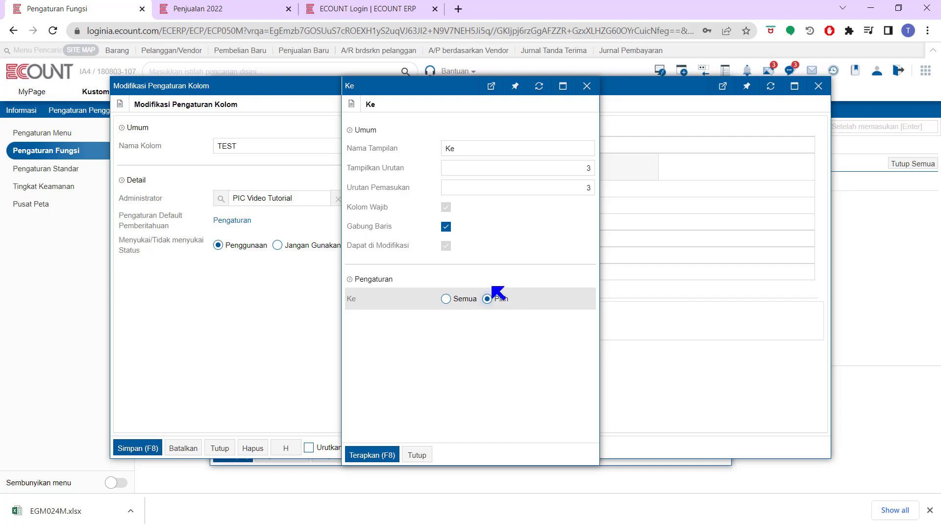
left_click(446, 299)
left_click(374, 452)
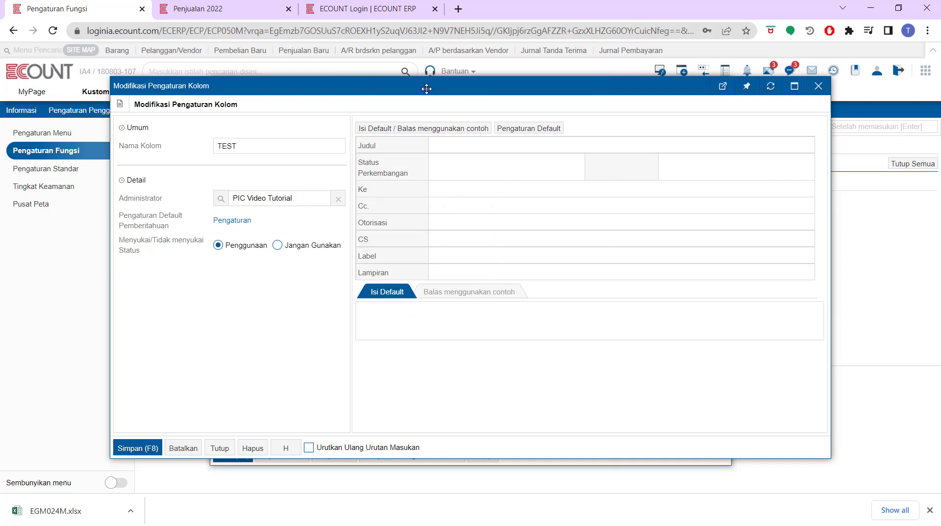
Set the TEST board's default post content to 'thfsrygyh' and apply it.
left_click(407, 128)
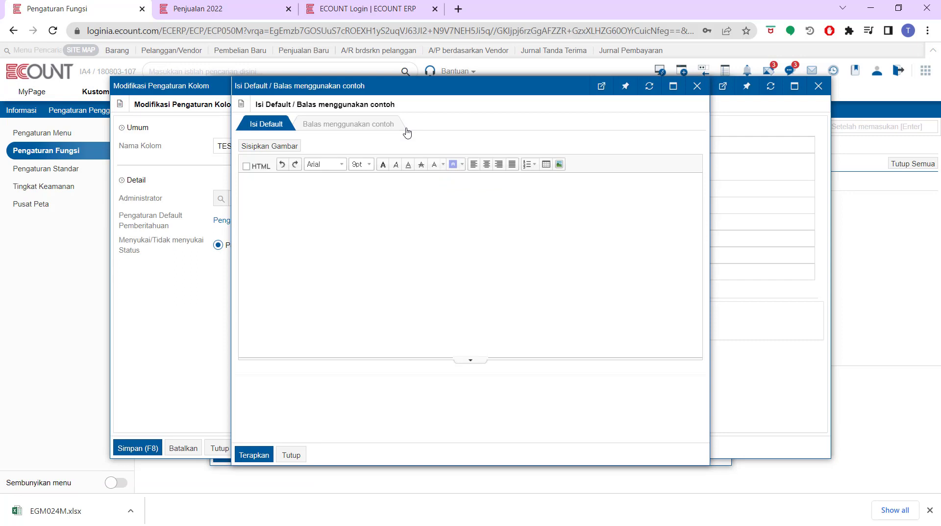
left_click(404, 212)
type("thfsrygyh")
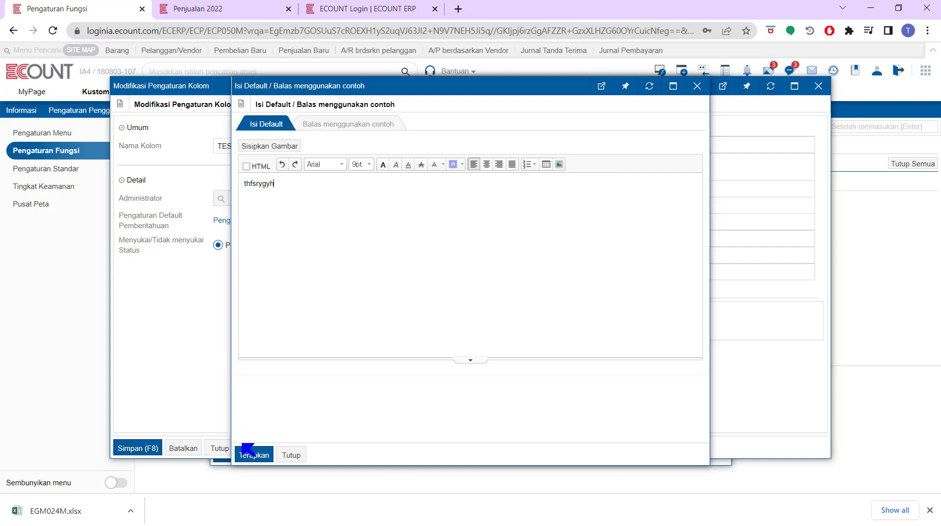
left_click(253, 455)
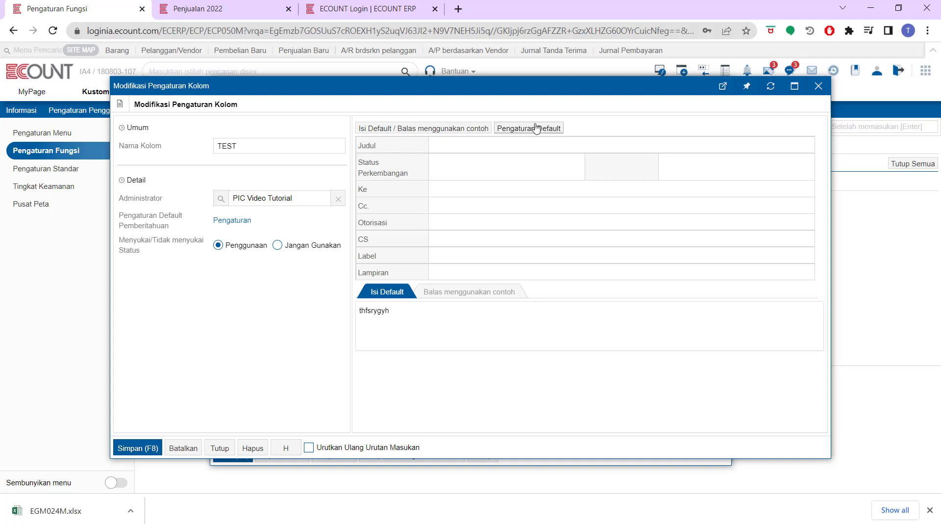
mouse_move(390, 273)
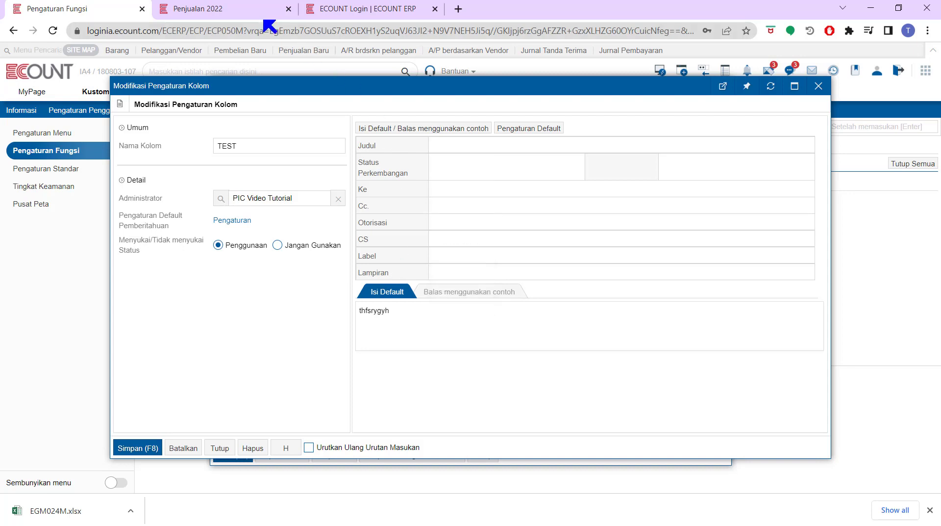
left_click(255, 14)
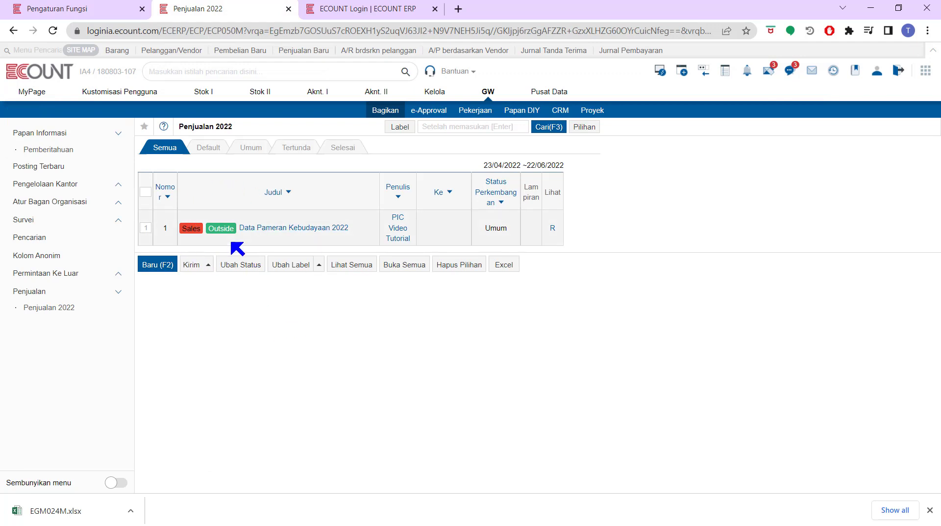
left_click(83, 13)
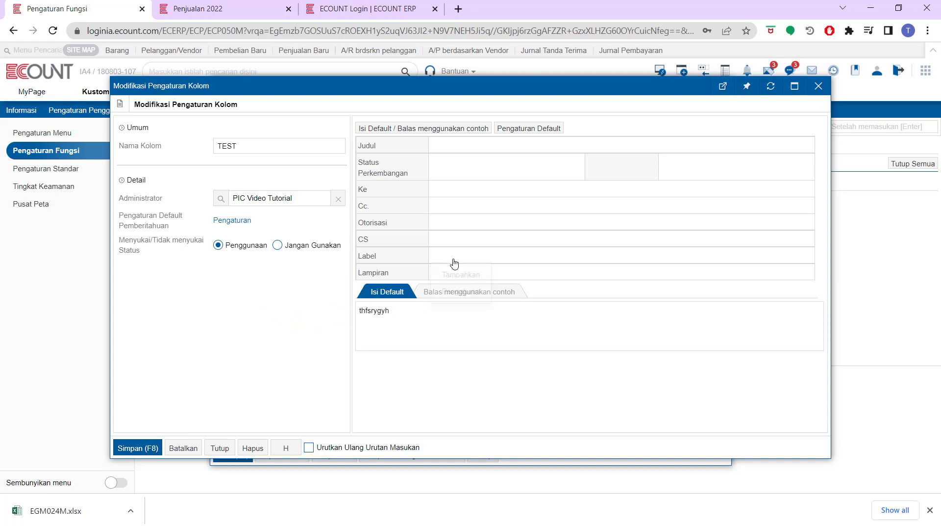
mouse_move(447, 254)
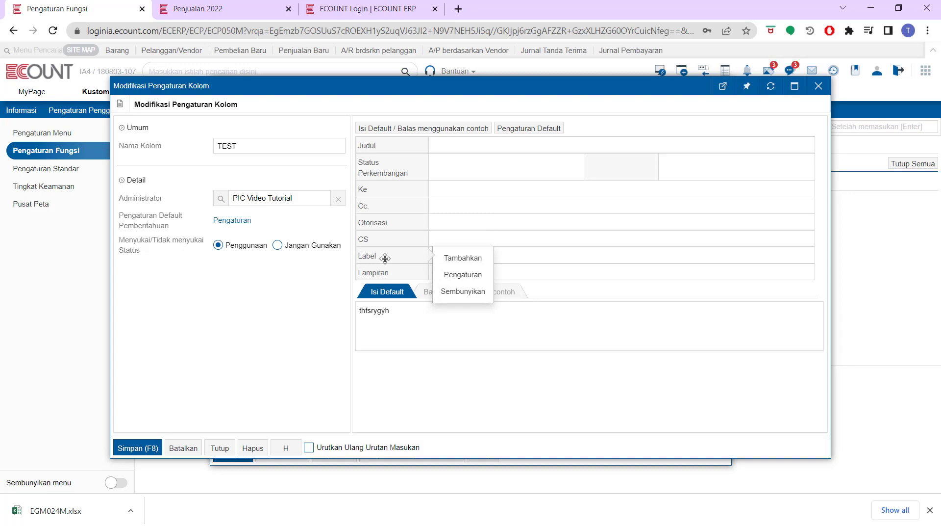
Save the TEST board settings and return to the Penjualan 2022 board list.
left_click(137, 448)
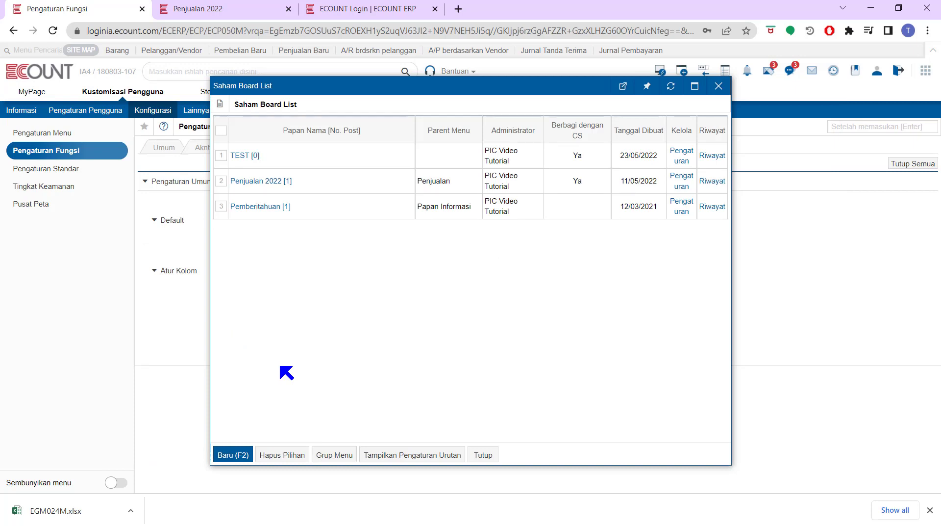
left_click(253, 10)
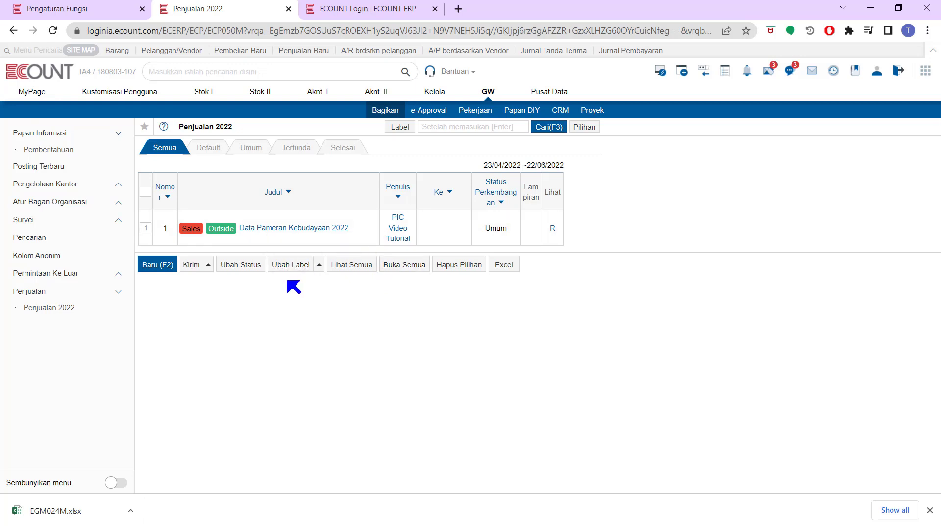
Open the board's label settings and enter a new label with code 03 named Tugas.
left_click(300, 265)
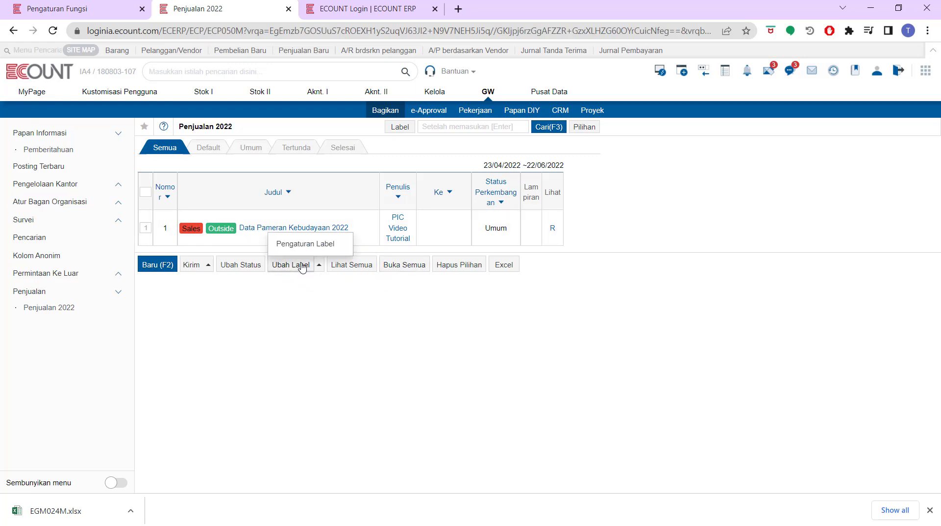
left_click(326, 249)
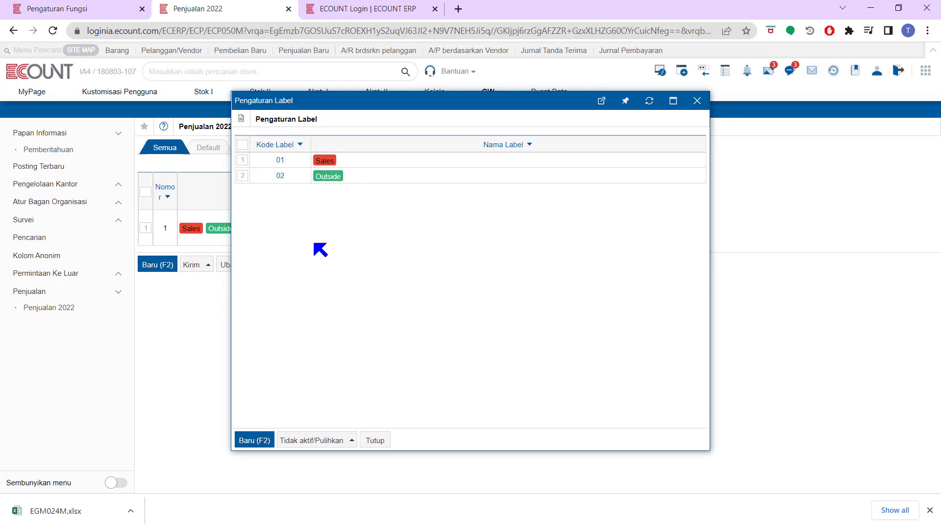
left_click(307, 441)
left_click(255, 439)
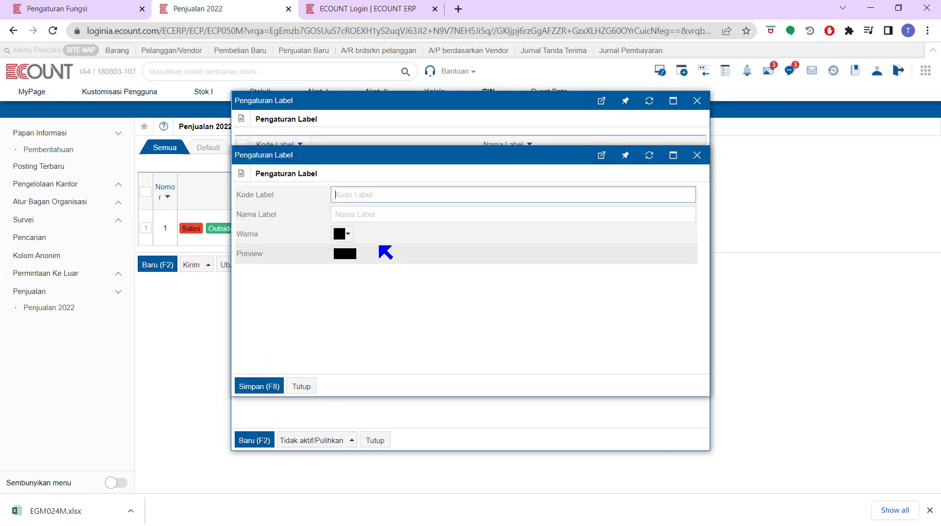
type("03")
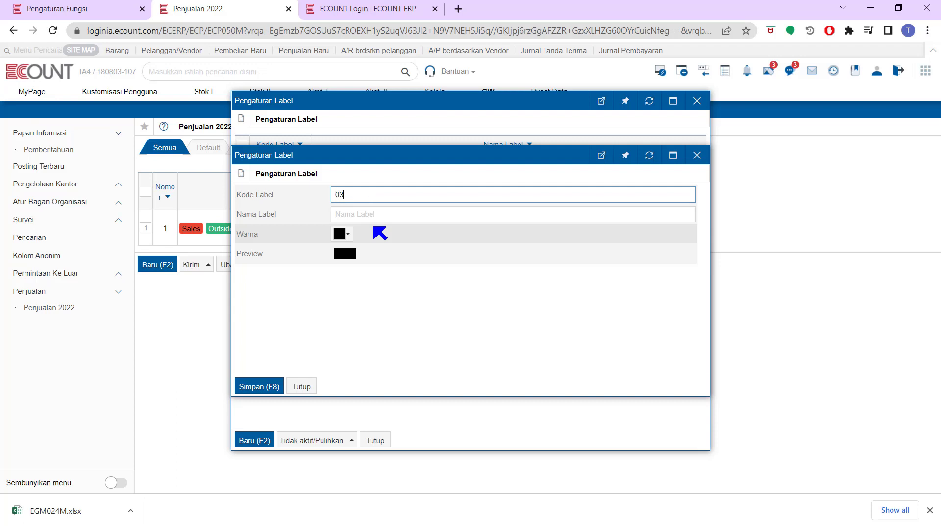
left_click(378, 213)
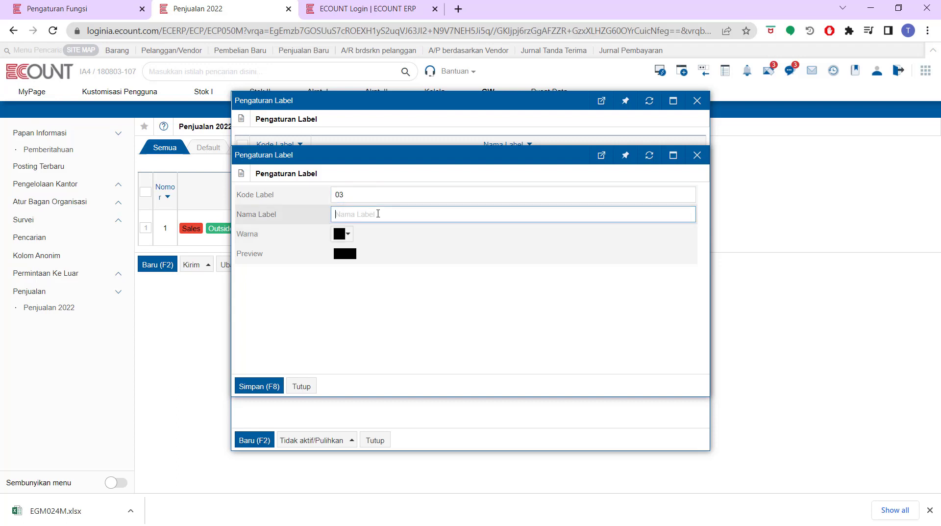
type("Tuf")
key("BackSpace")
type("gas")
Give the Tugas label a purple colour, save it, and close the label list.
left_click(346, 233)
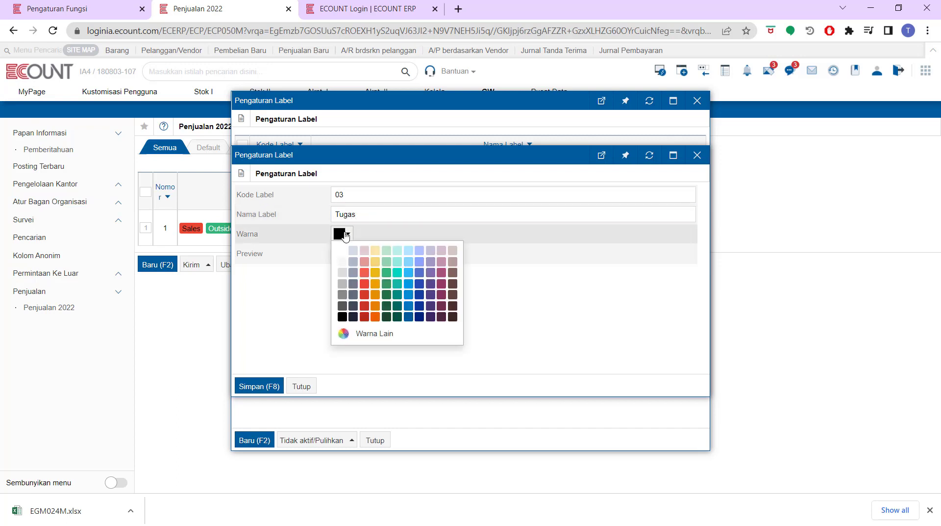
left_click(430, 273)
left_click(260, 386)
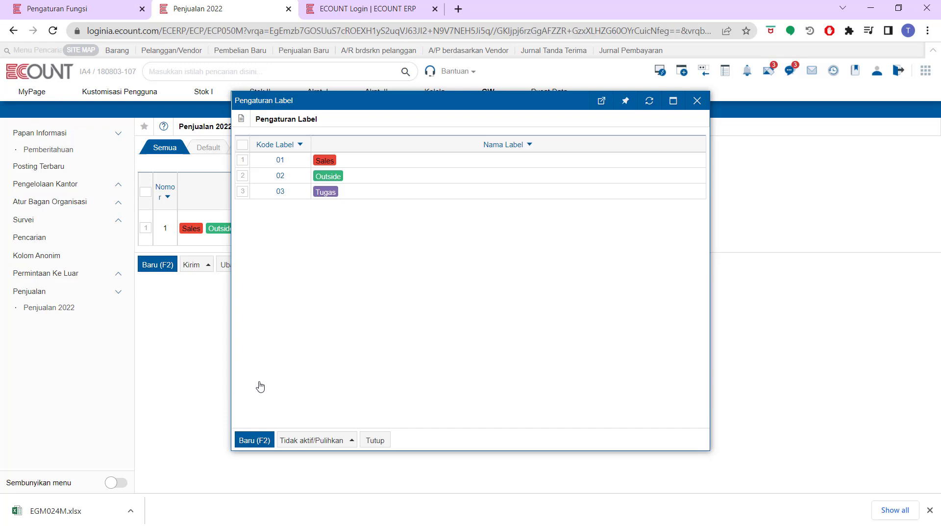
left_click(375, 440)
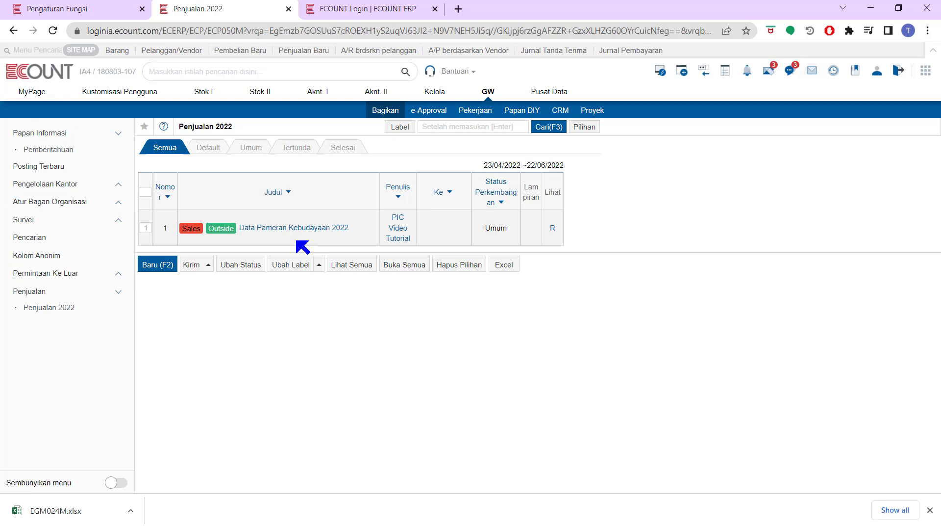
left_click(101, 5)
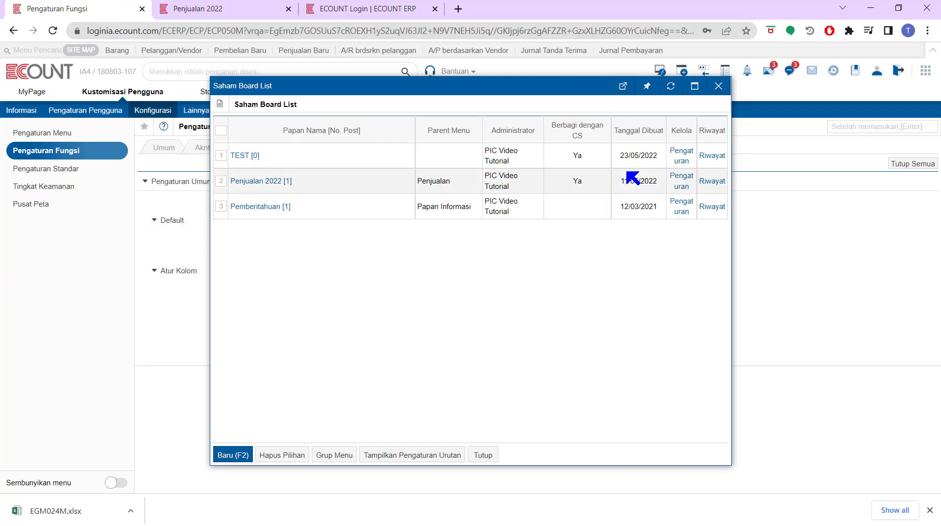
Reopen the TEST board's settings, then switch to the ECOUNT ERP login page.
left_click(681, 160)
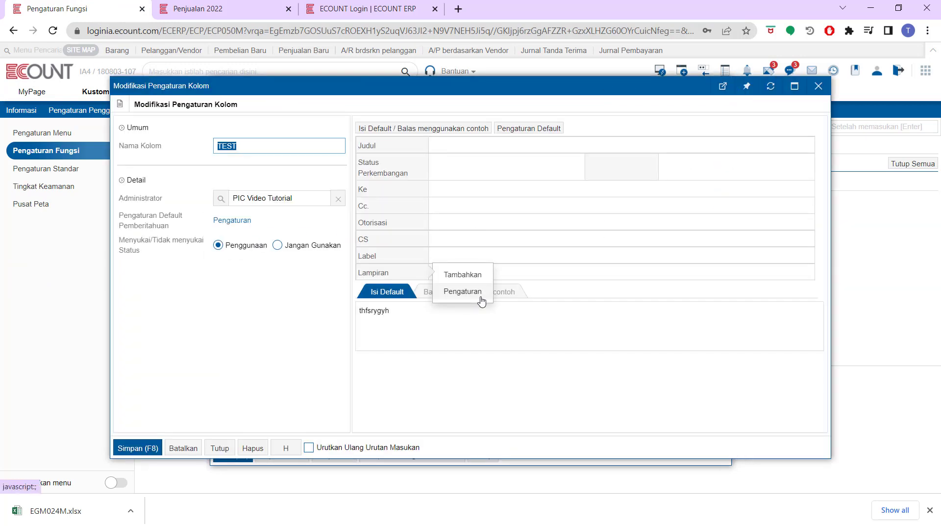
mouse_move(368, 232)
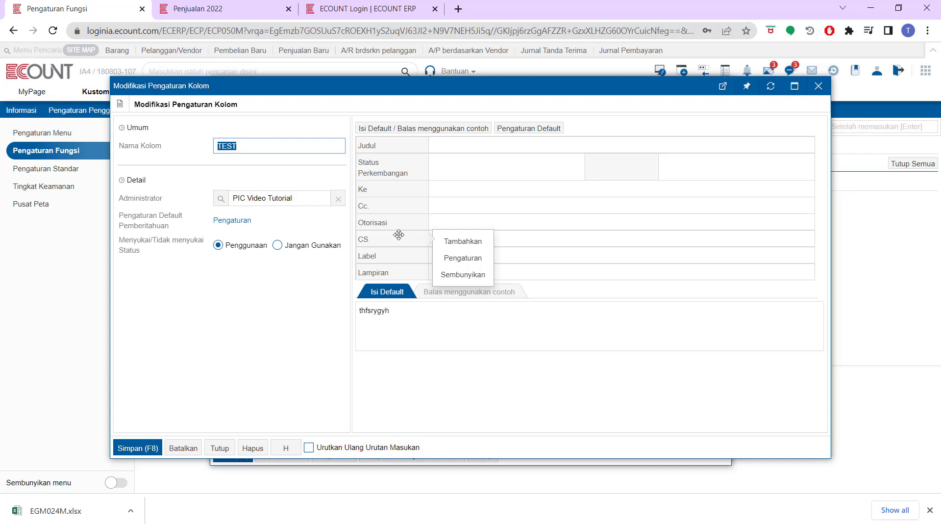
left_click(405, 7)
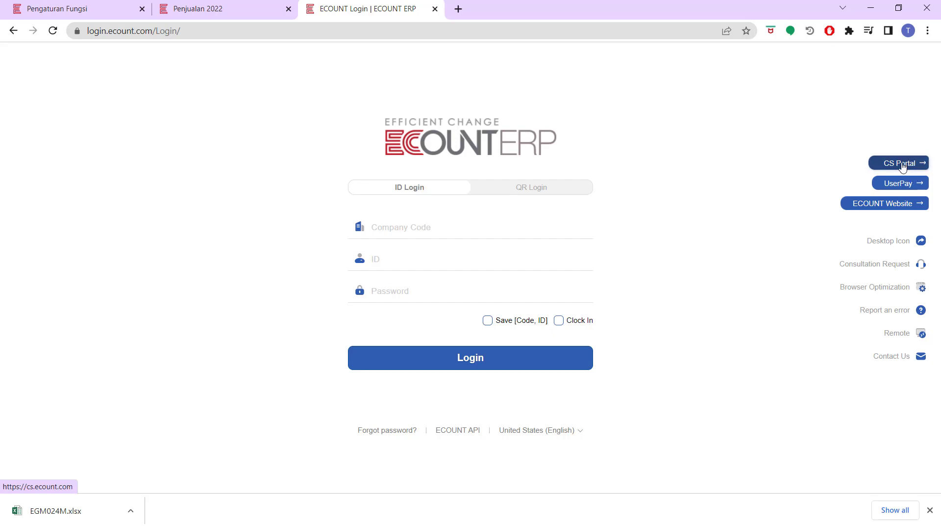
On the CS Portal login page, fill in the company code, user ID and account password.
left_click(904, 168)
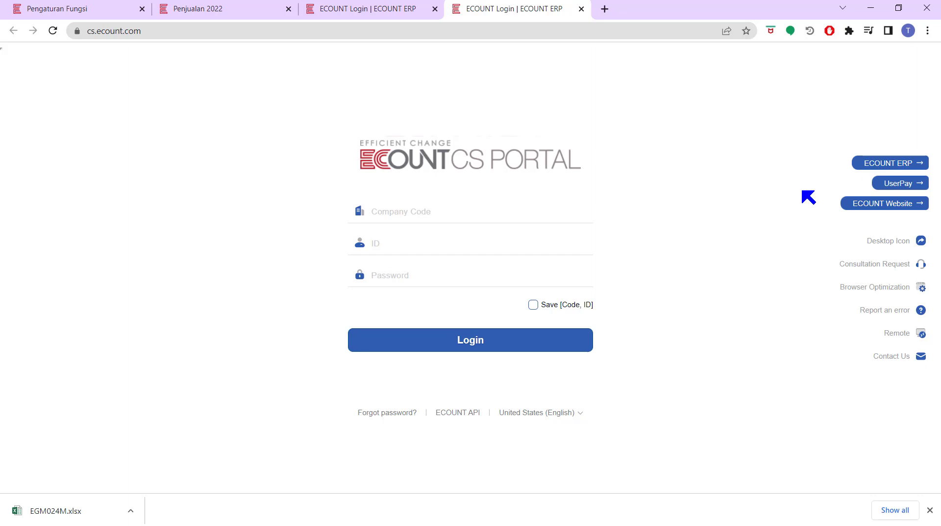
left_click(487, 220)
type("moonlight17")
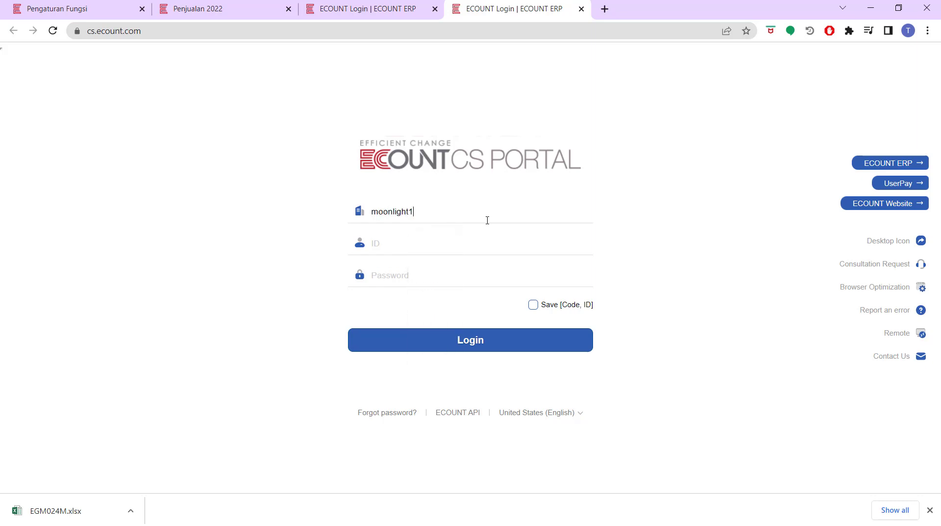
left_click(467, 245)
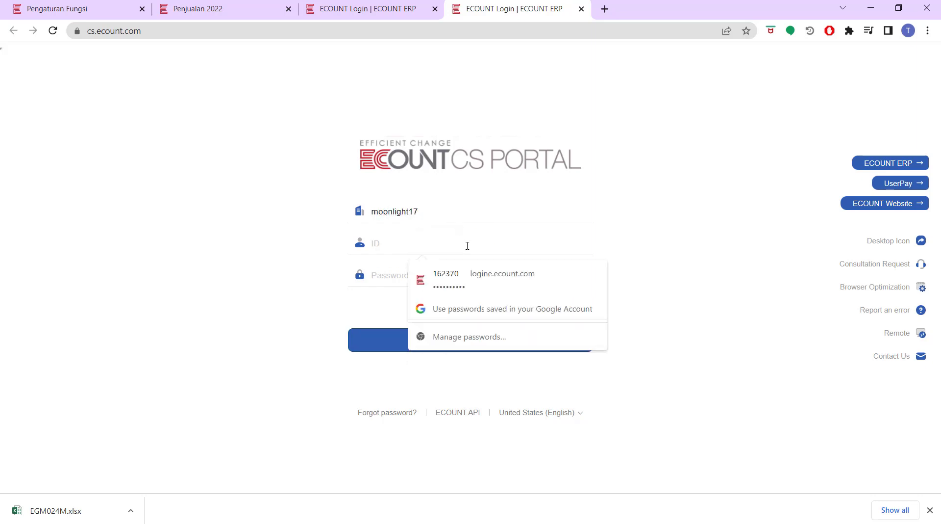
type("abc")
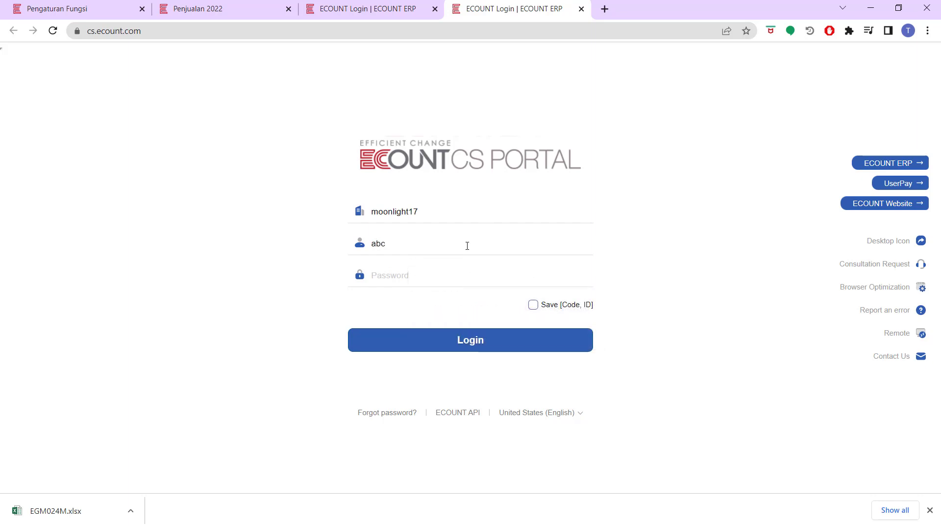
type("_store")
left_click(439, 271)
type("••••••••••")
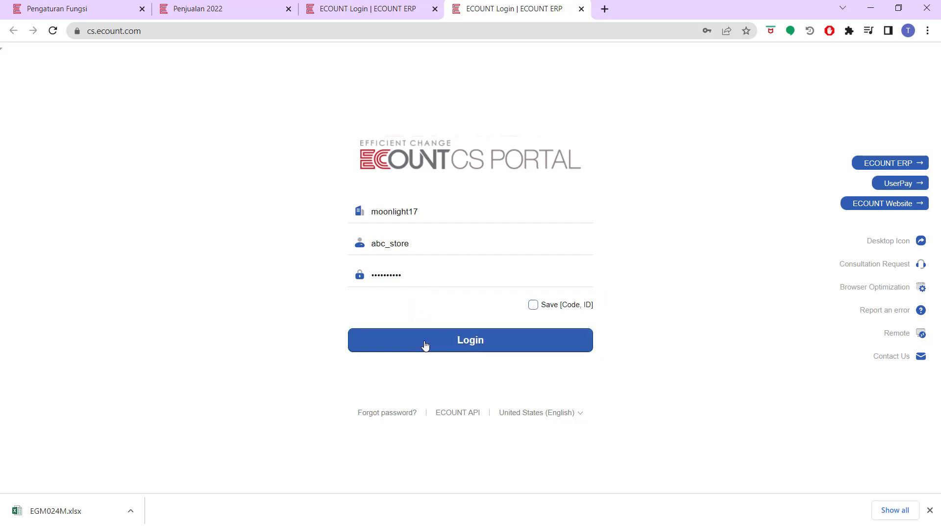
Sign in to the CS Portal and view the shared Penjualan 2022 board.
left_click(425, 345)
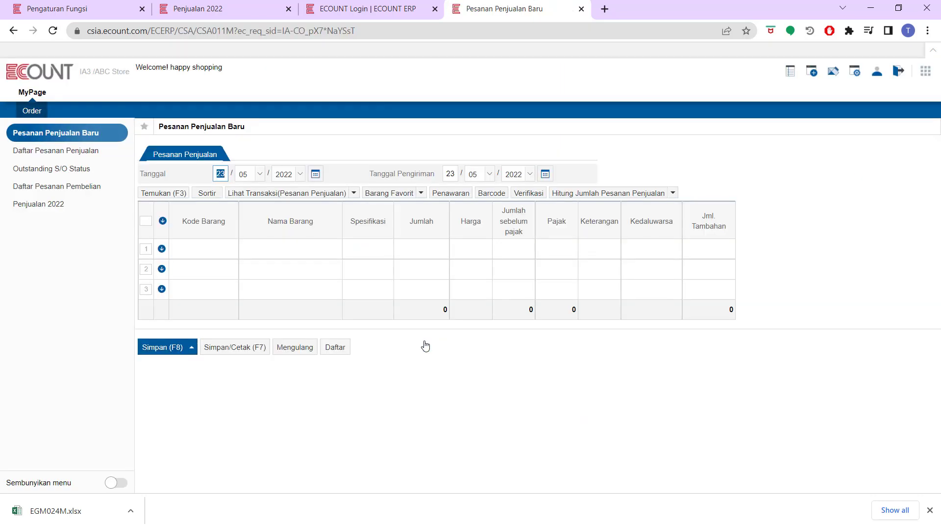
left_click(67, 206)
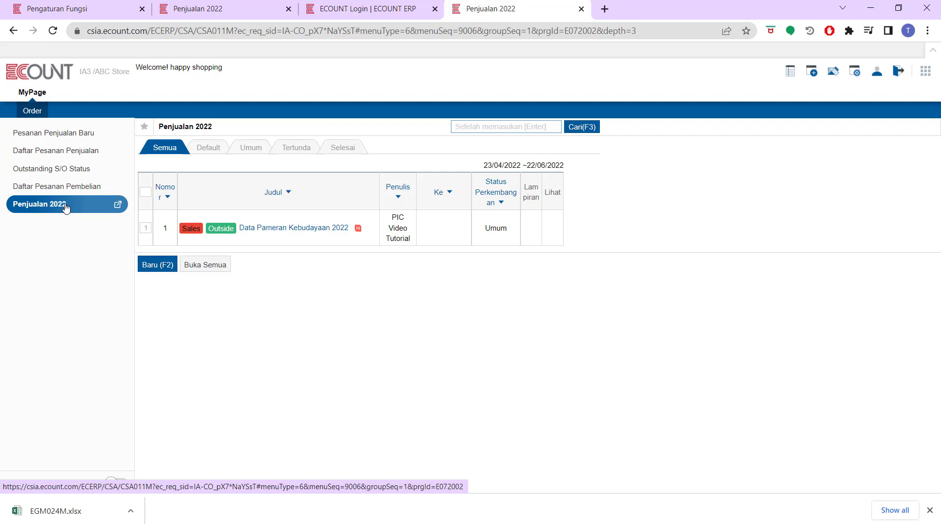
left_click(93, 8)
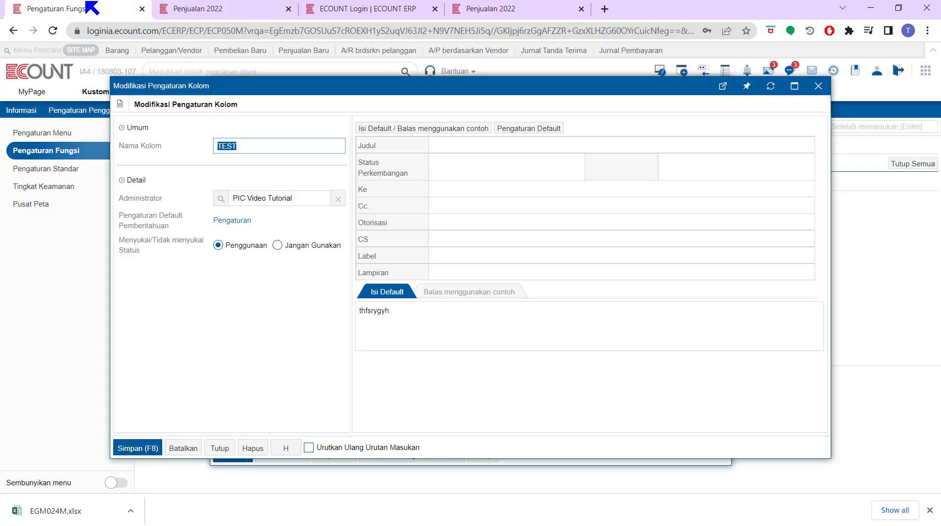
Apply the CS column settings and save the TEST board's column configuration.
mouse_move(388, 244)
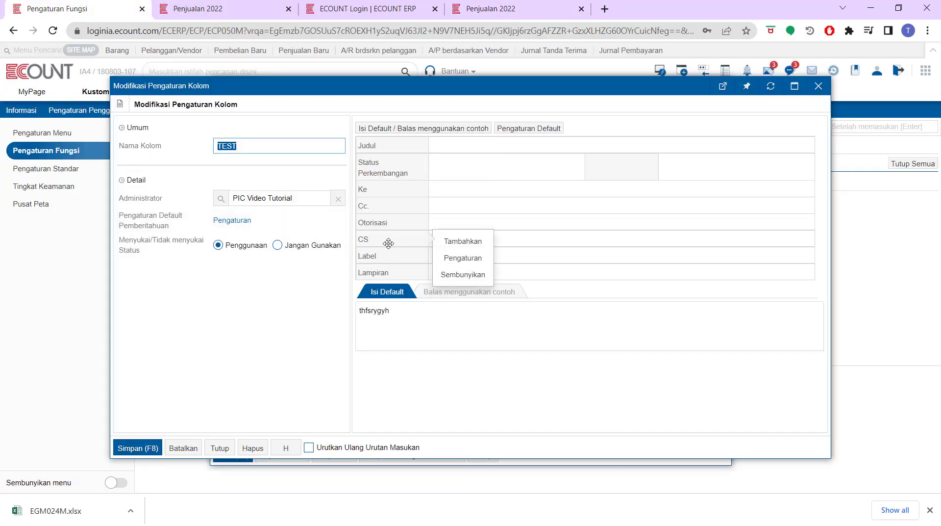
left_click(451, 258)
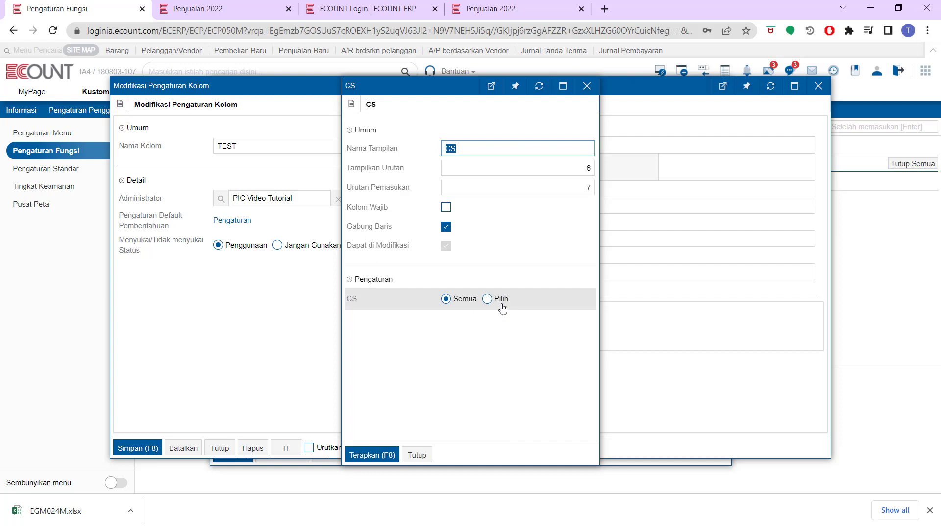
left_click(378, 454)
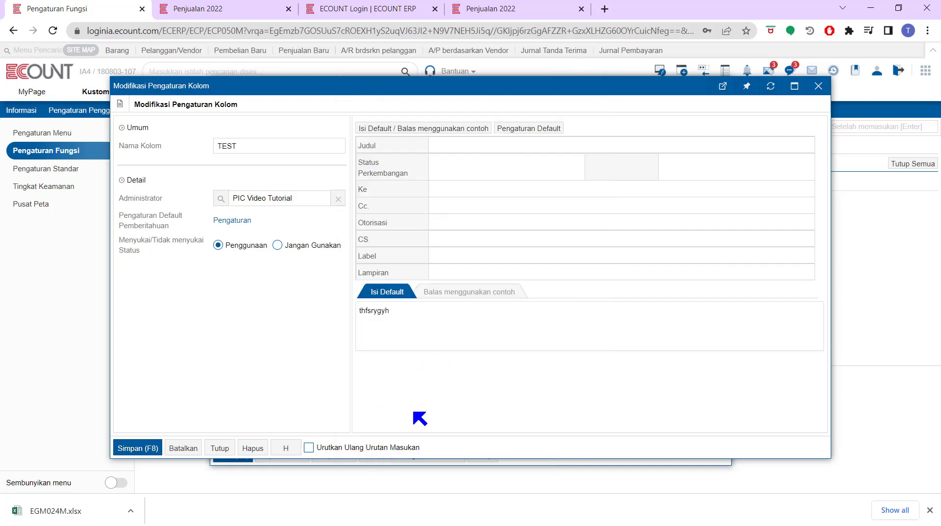
left_click(146, 445)
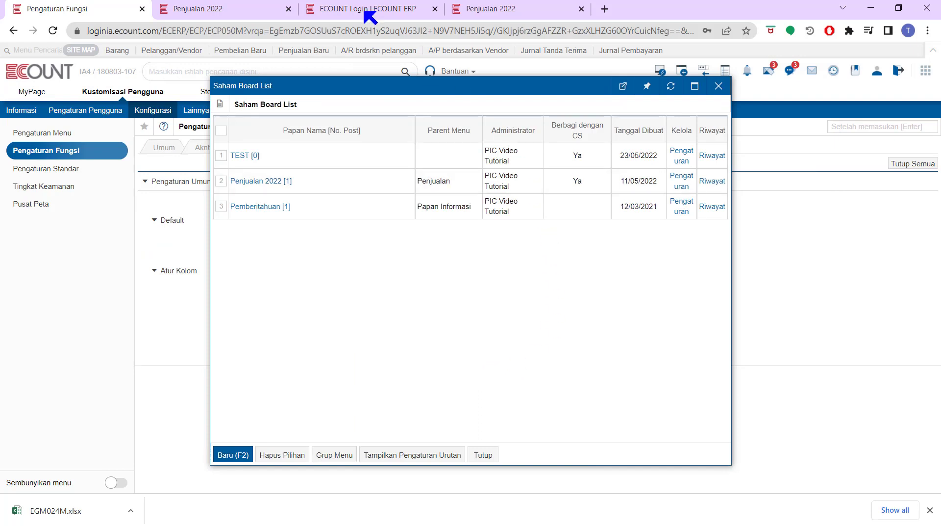
Return to the Penjualan 2022 board, reload it, and open the TEST board.
left_click(249, 9)
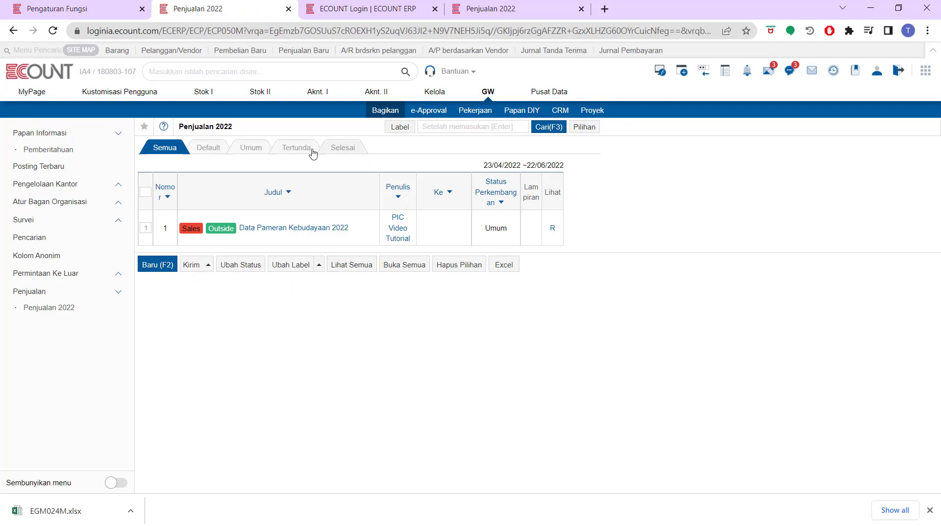
left_click(54, 306)
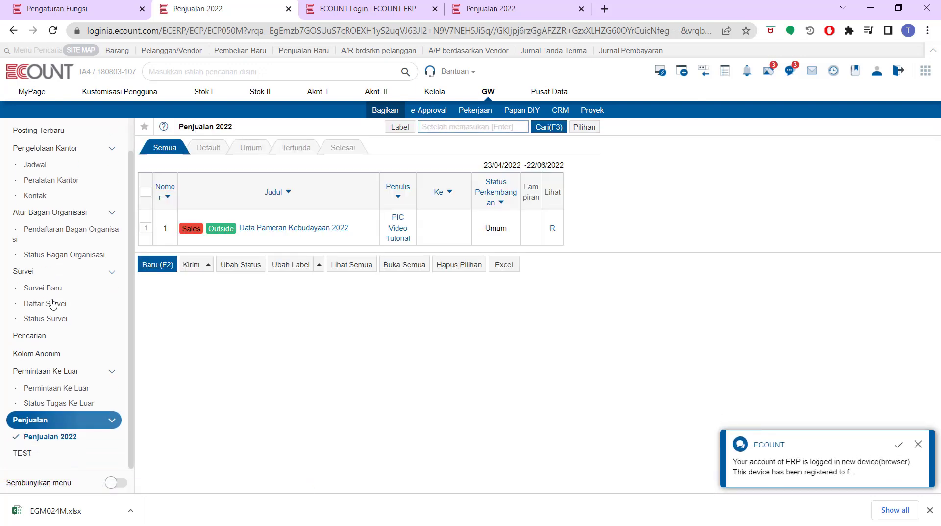
left_click(30, 453)
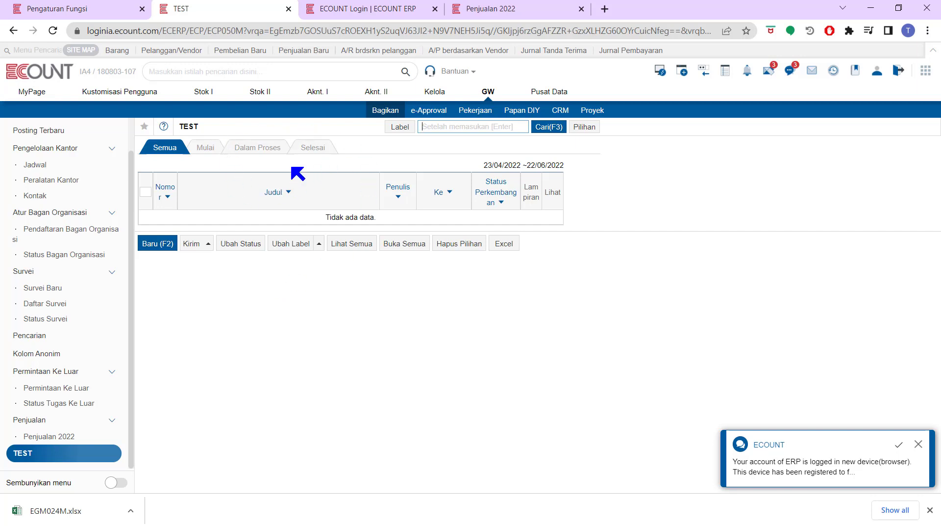
Check the empty Mulai, Dalam Proses and Selesai views, then start a new post.
left_click(211, 149)
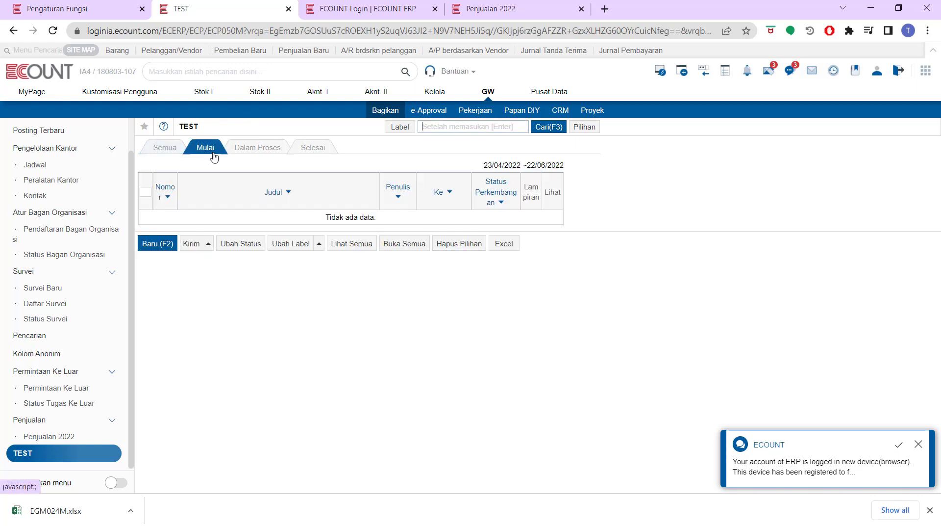
left_click(273, 150)
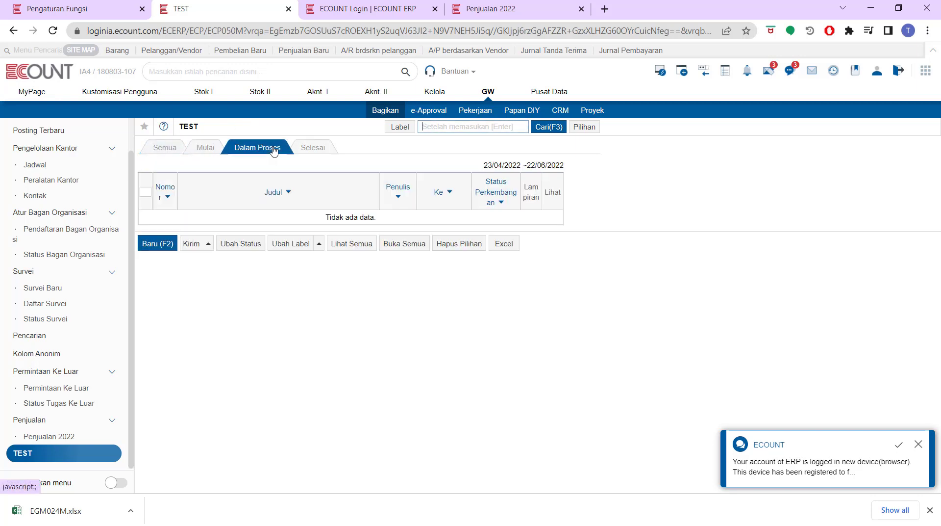
left_click(311, 154)
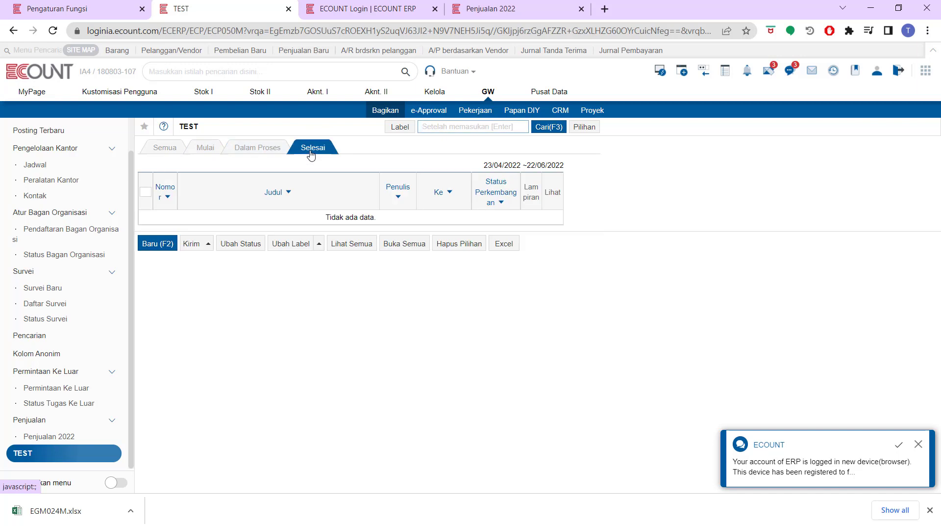
left_click(156, 244)
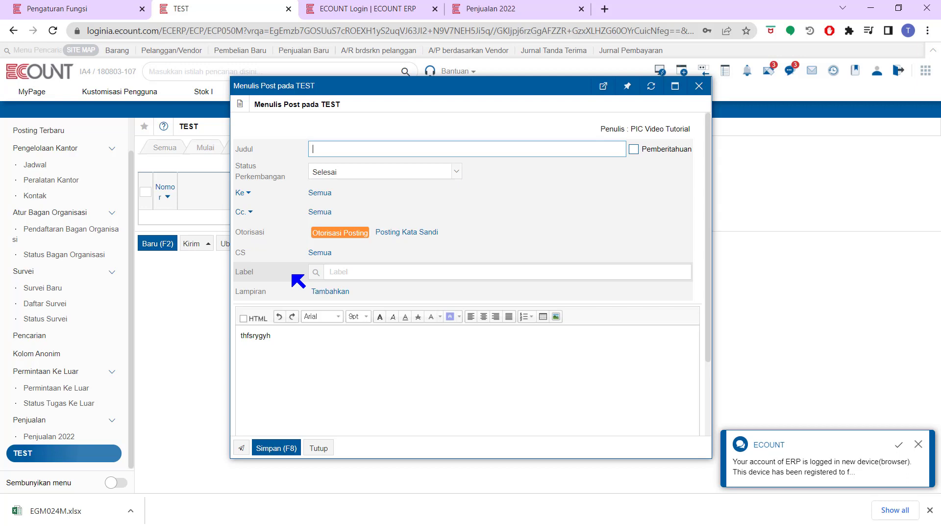
Title the post 'laporan' and create a new label with code 01 named test.
type("laporan")
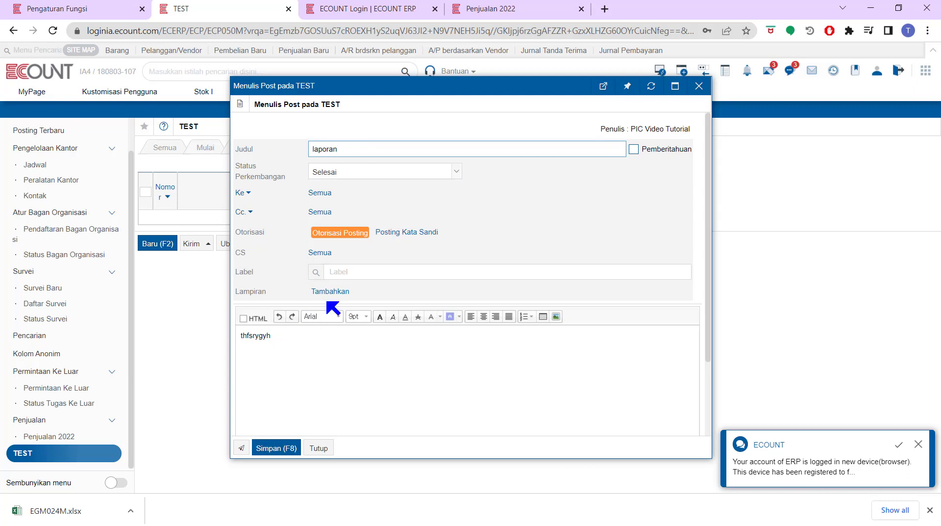
left_click(315, 272)
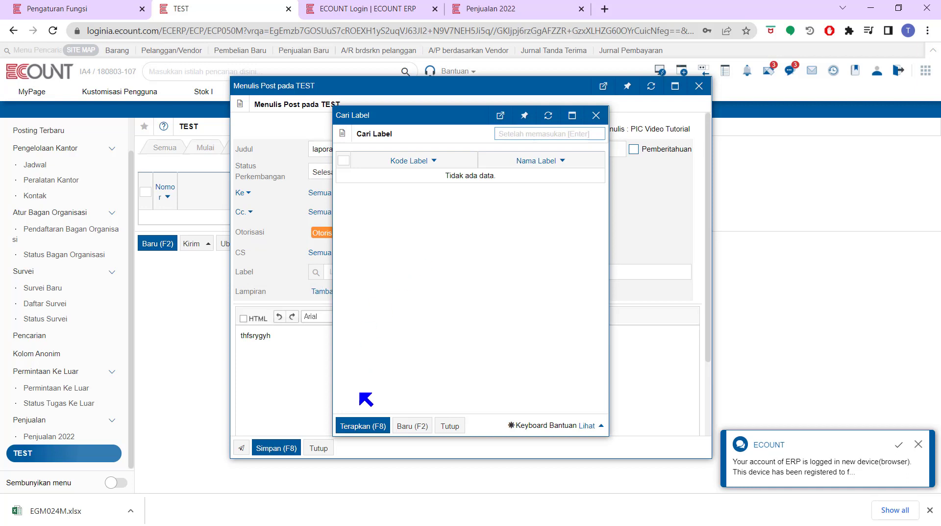
left_click(405, 426)
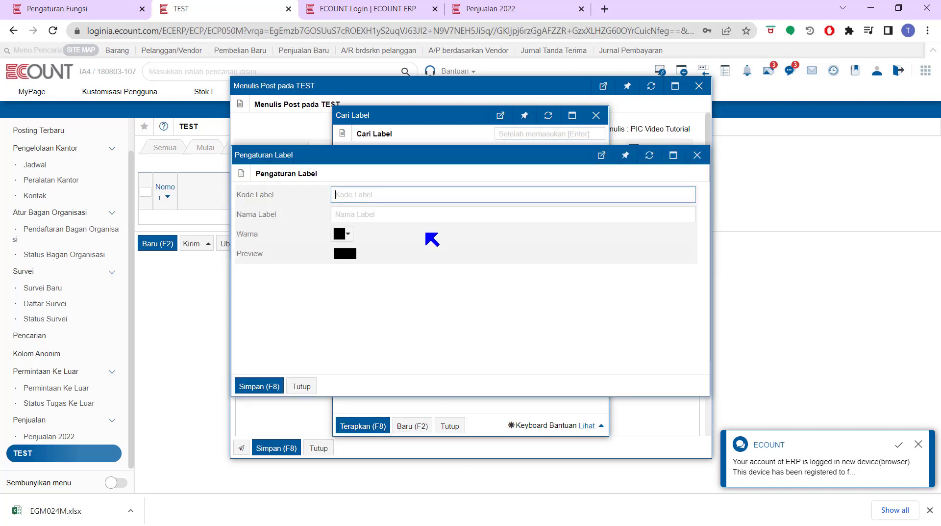
type("0")
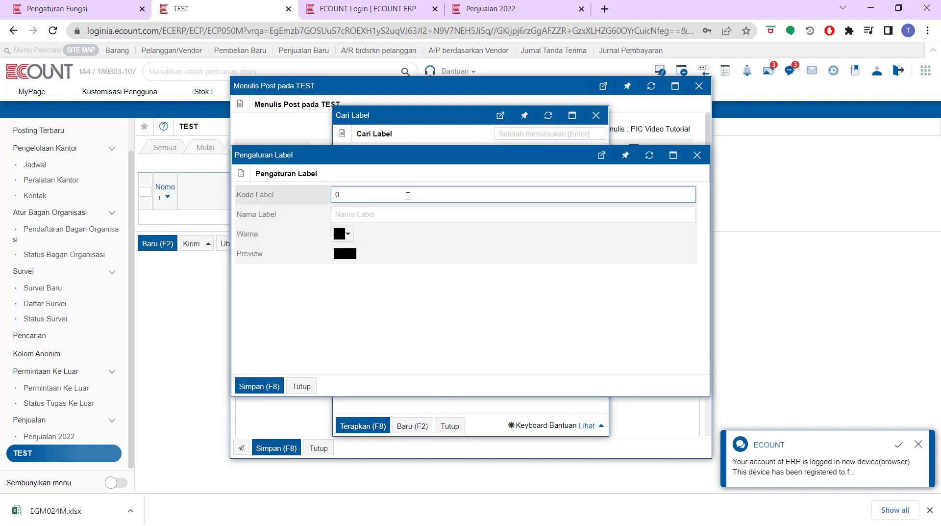
type("2")
key("BackSpace")
left_click(400, 214)
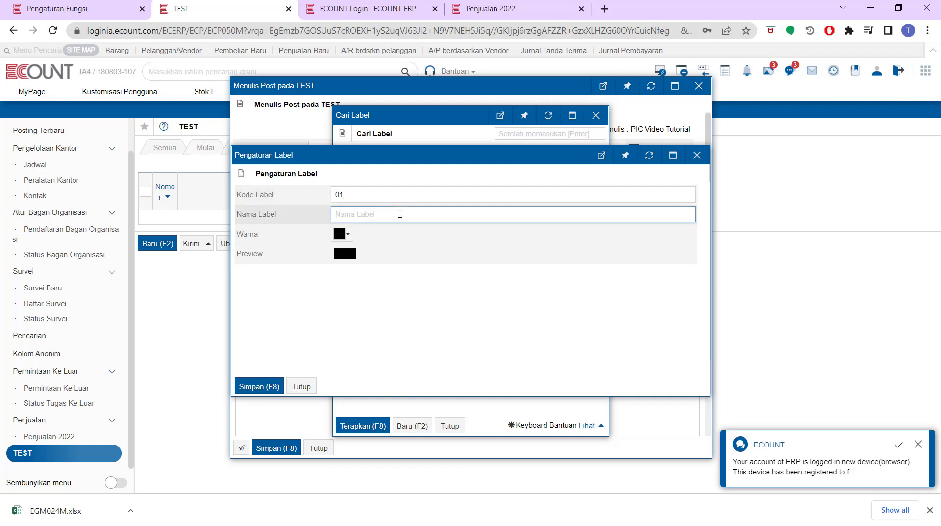
type("test")
Make the test label green, save it, and tag the post with it.
left_click(341, 233)
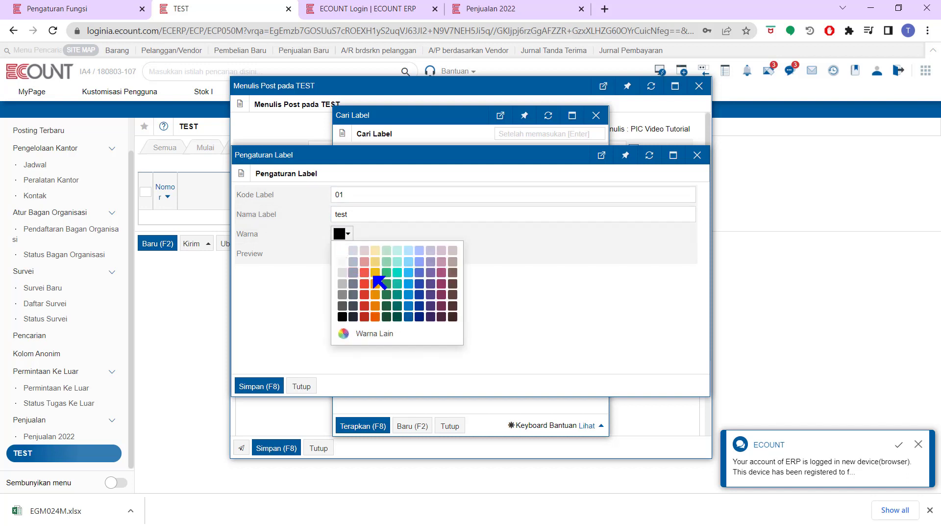
left_click(392, 281)
left_click(263, 385)
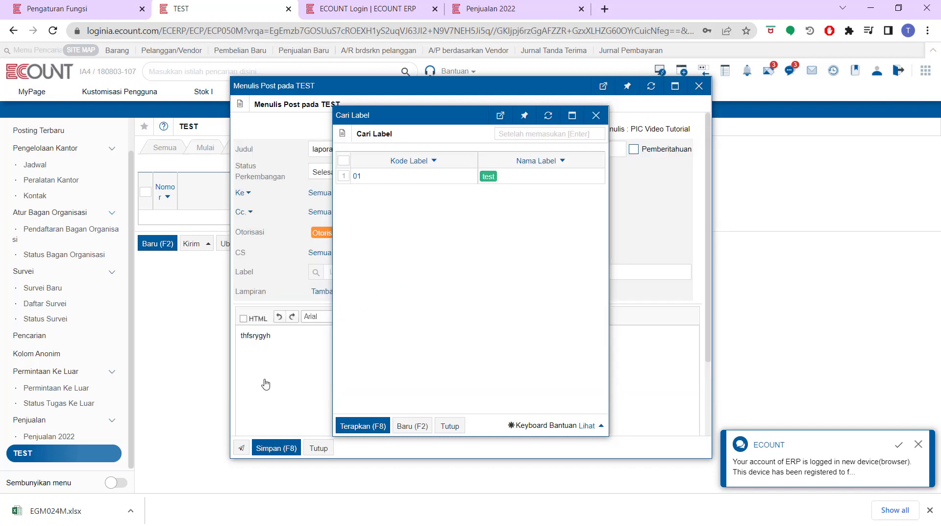
left_click(345, 177)
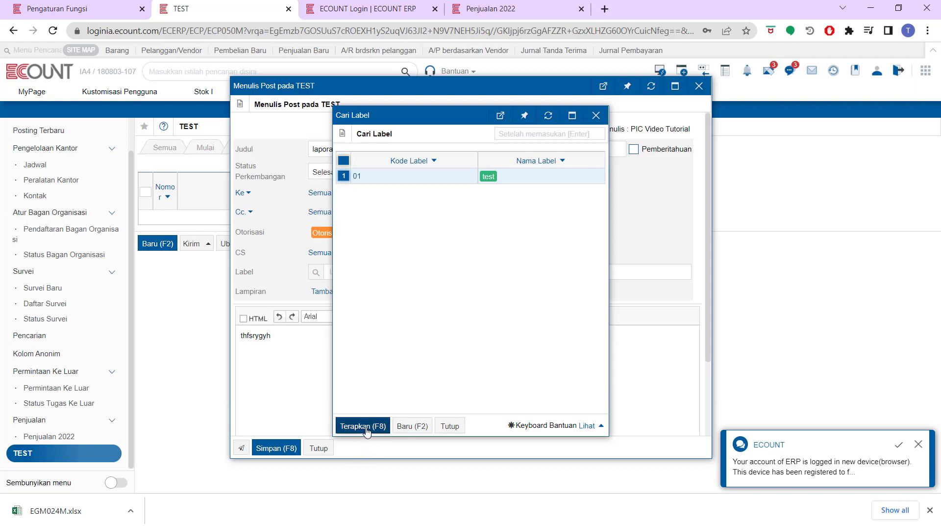
left_click(363, 425)
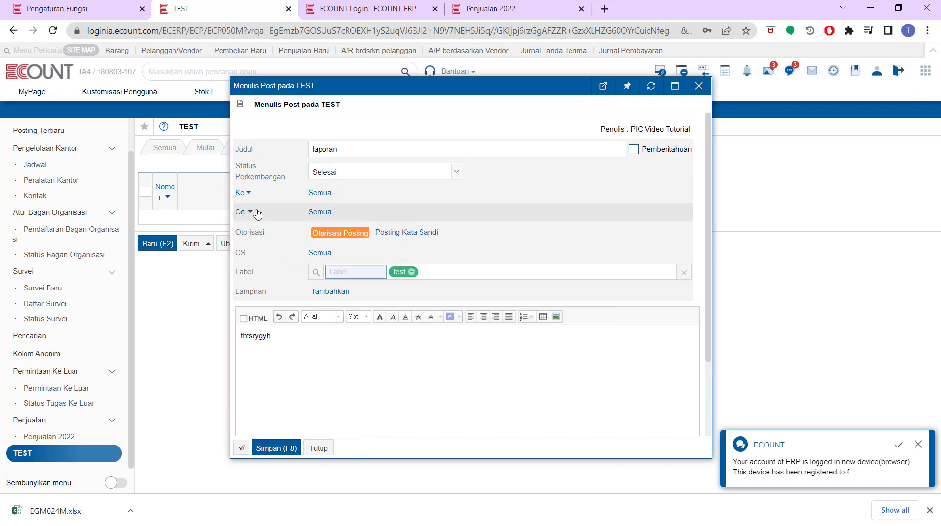
Set the post's recipients to Semua and publish the laporan post.
left_click(313, 193)
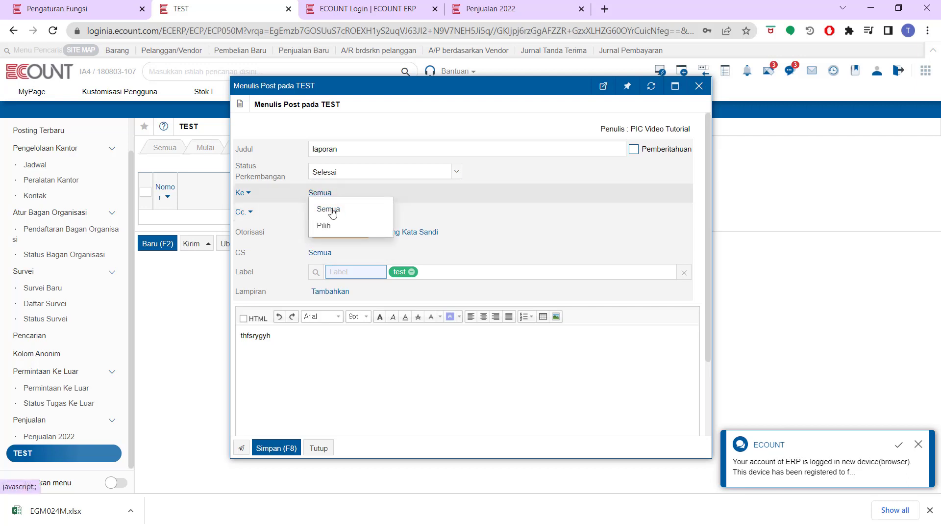
left_click(324, 225)
left_click(320, 193)
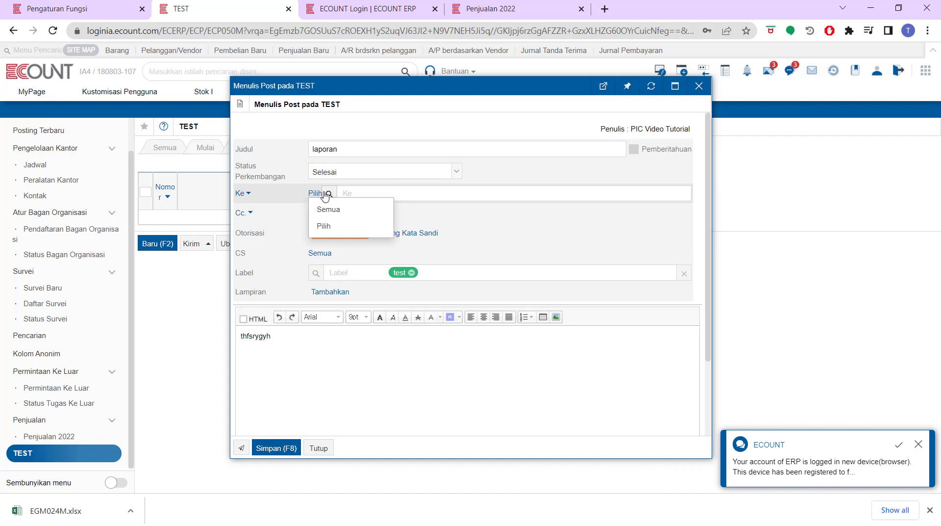
left_click(319, 211)
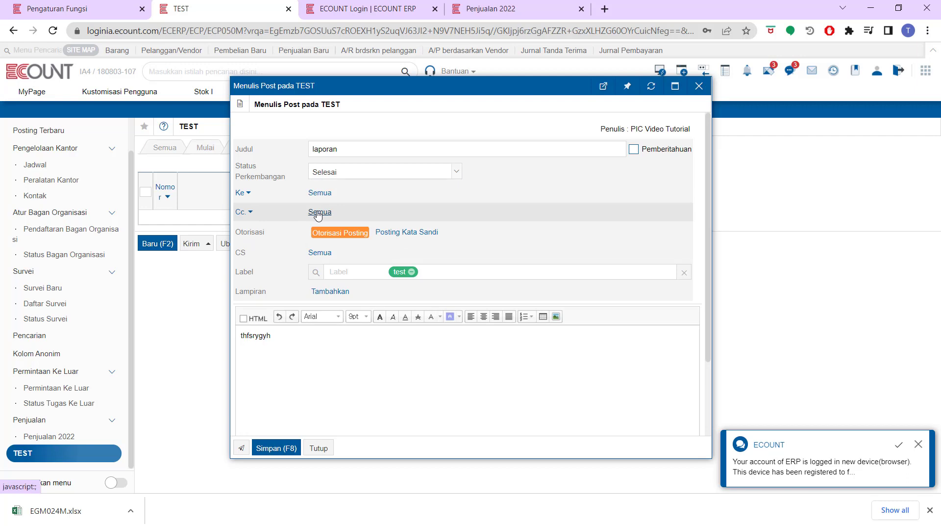
left_click(274, 448)
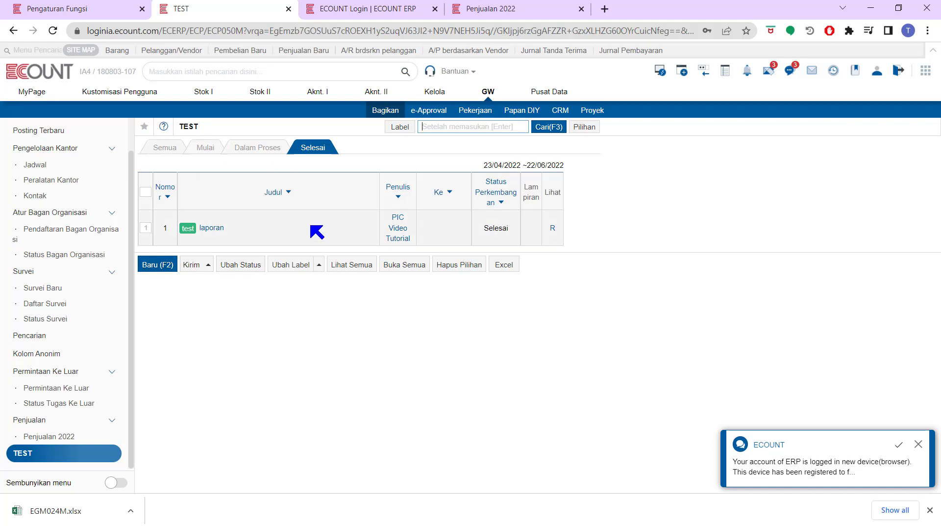
Open the laporan post and like it with the smiley button.
left_click(219, 229)
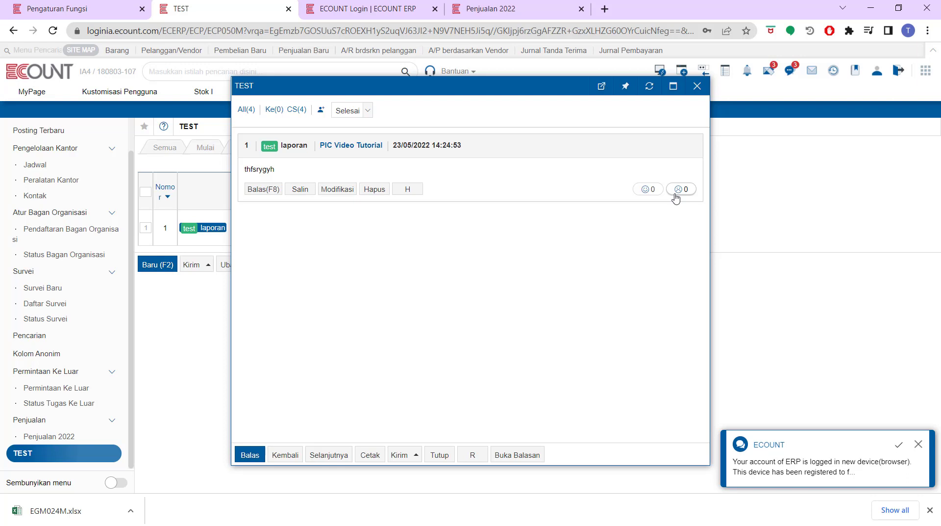
left_click(647, 191)
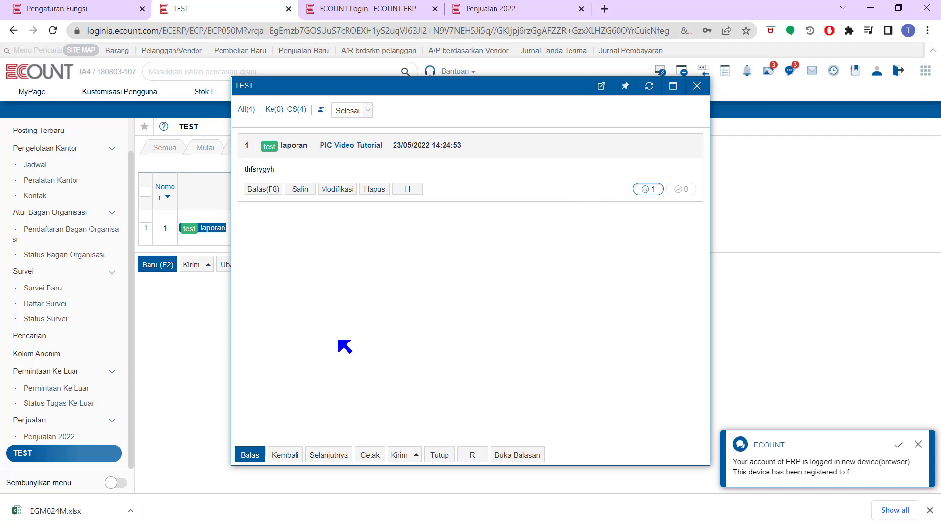